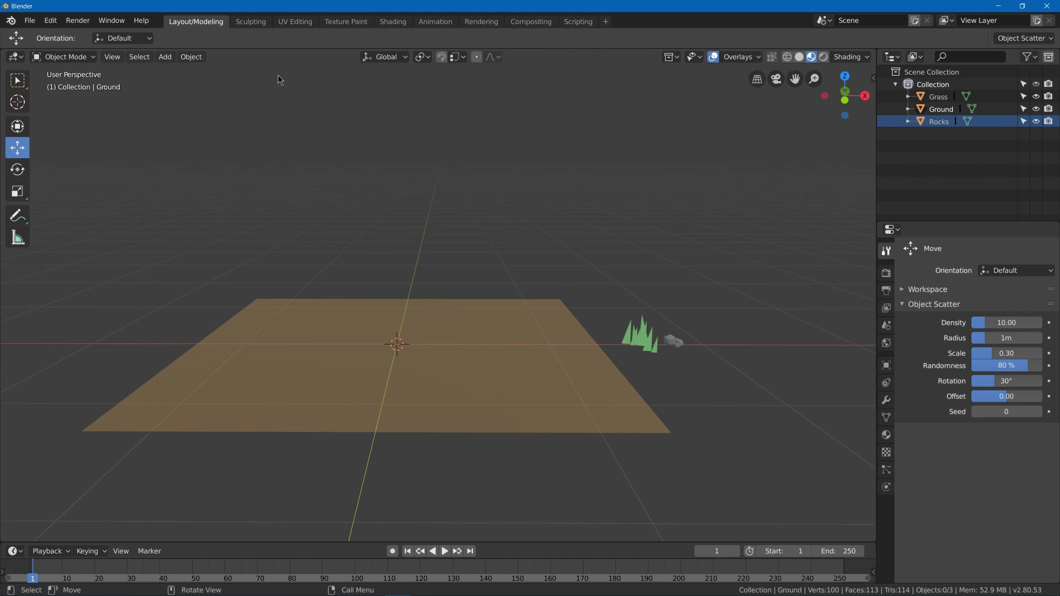
Look up the Scatter Objects add-on in the preferences by filtering for "scat", and close the preferences.
{"action": "left_click", "coordinate": [54, 24]}
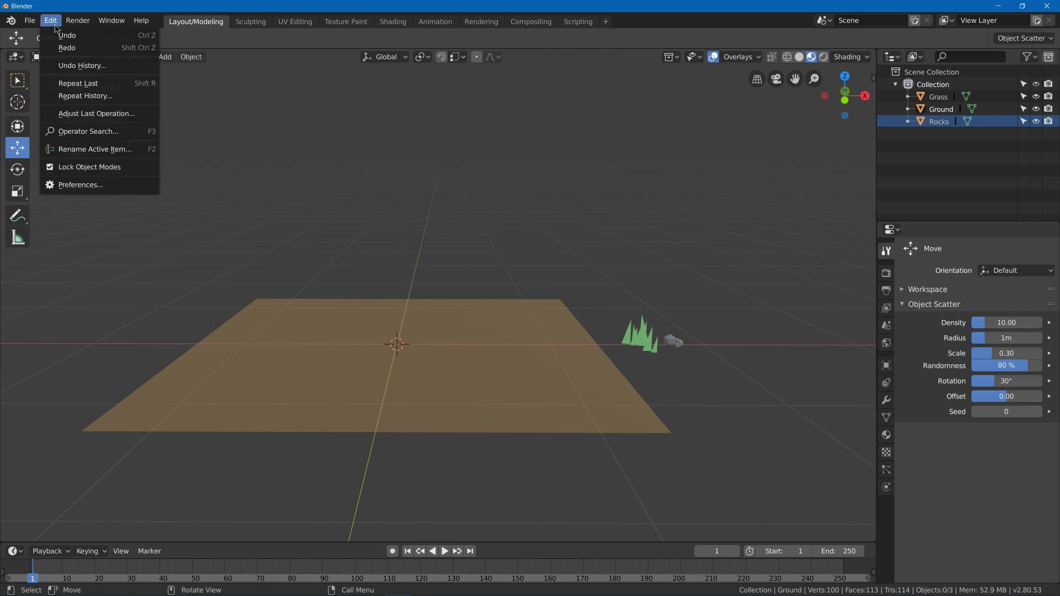
{"action": "left_click", "coordinate": [111, 188]}
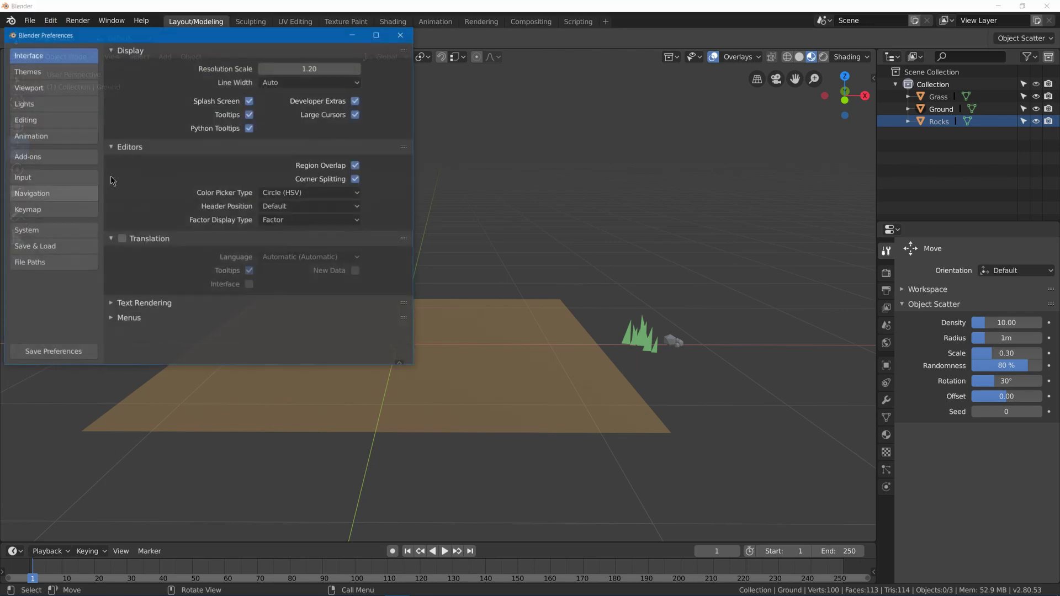
{"action": "left_click", "coordinate": [78, 157]}
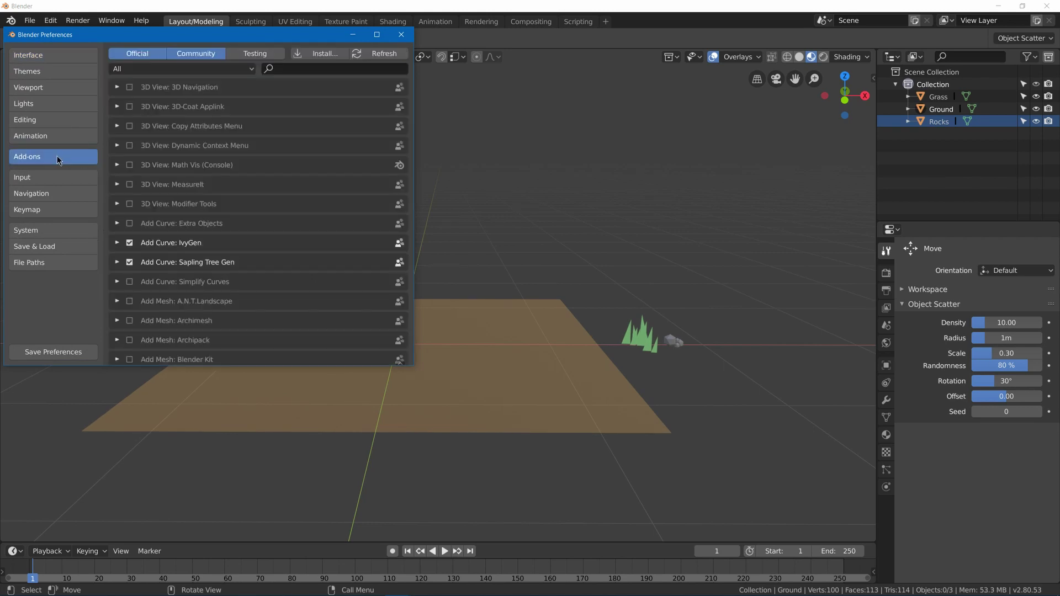
{"action": "left_click", "coordinate": [307, 67]}
{"action": "type", "text": "scater"}
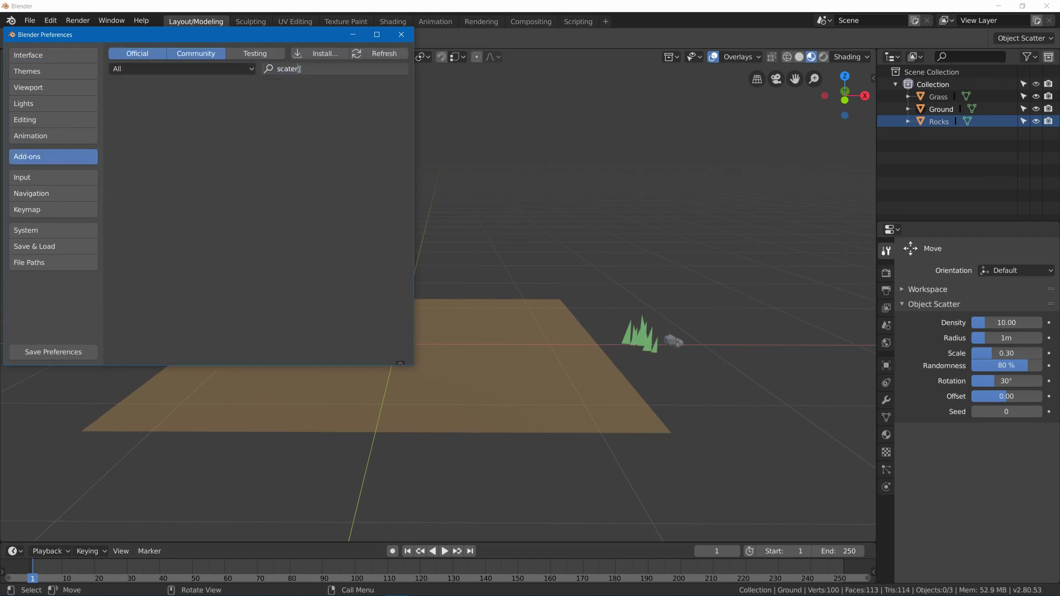
{"action": "key", "text": "BackSpace"}
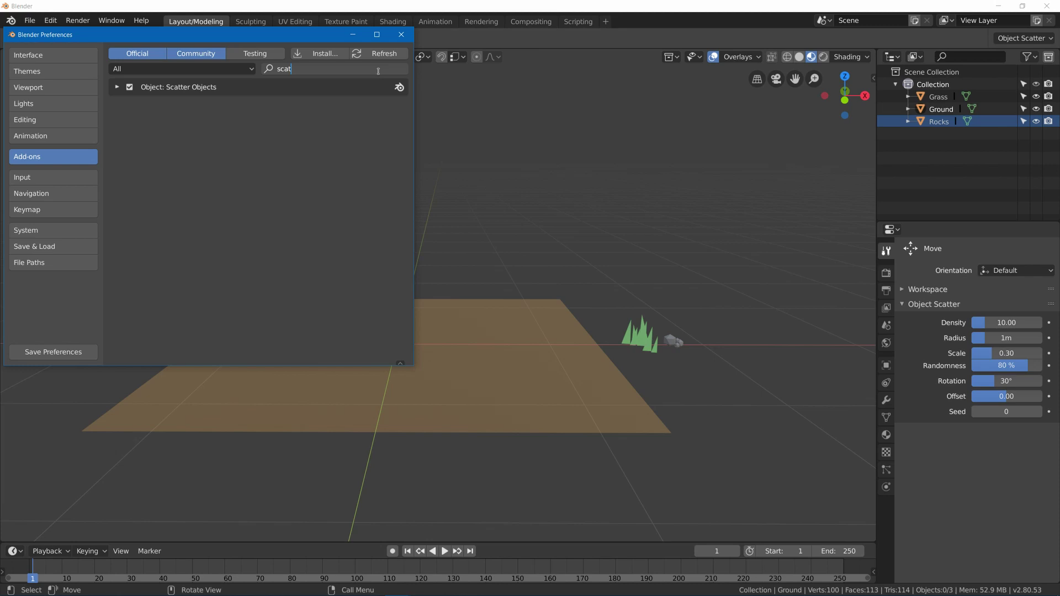
{"action": "left_click", "coordinate": [401, 34]}
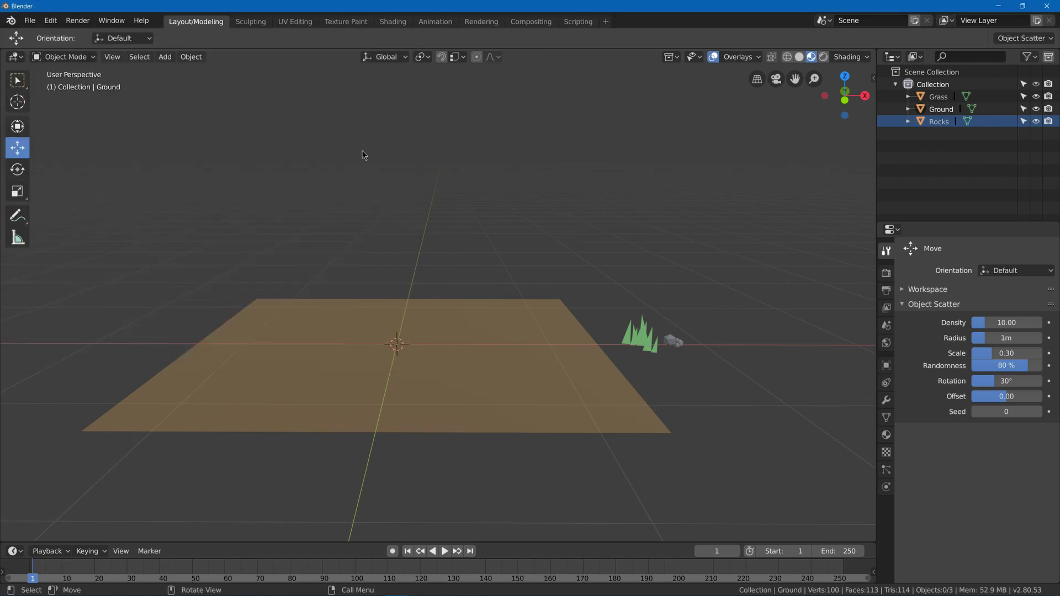
Look over the Object Scatter settings: density, radius, scale, randomness, rotation, offset and seed.
{"action": "left_click", "coordinate": [1014, 39]}
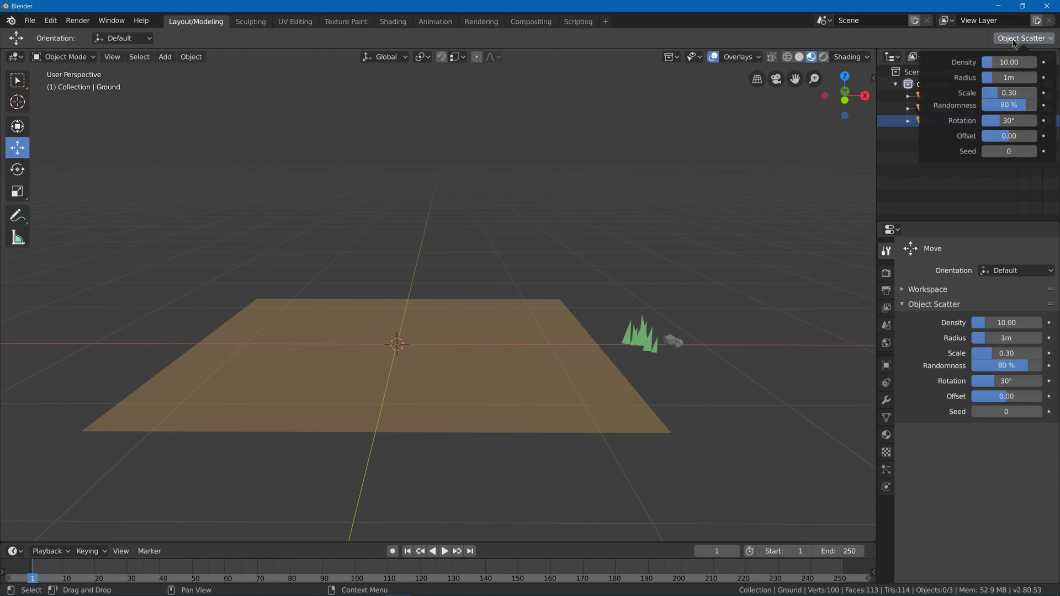
{"action": "left_click", "coordinate": [1014, 40]}
{"action": "left_click", "coordinate": [1014, 40]}
{"action": "left_click", "coordinate": [1013, 40]}
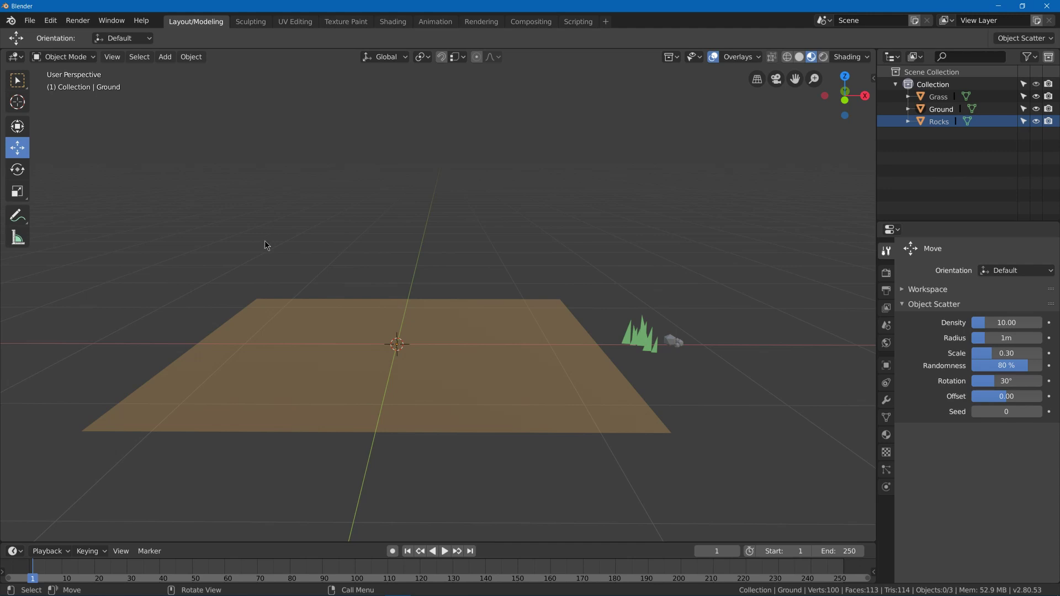
Scatter the grass over the ground plane with Scatter Objects along a freehand stroke.
{"action": "left_click", "coordinate": [642, 341]}
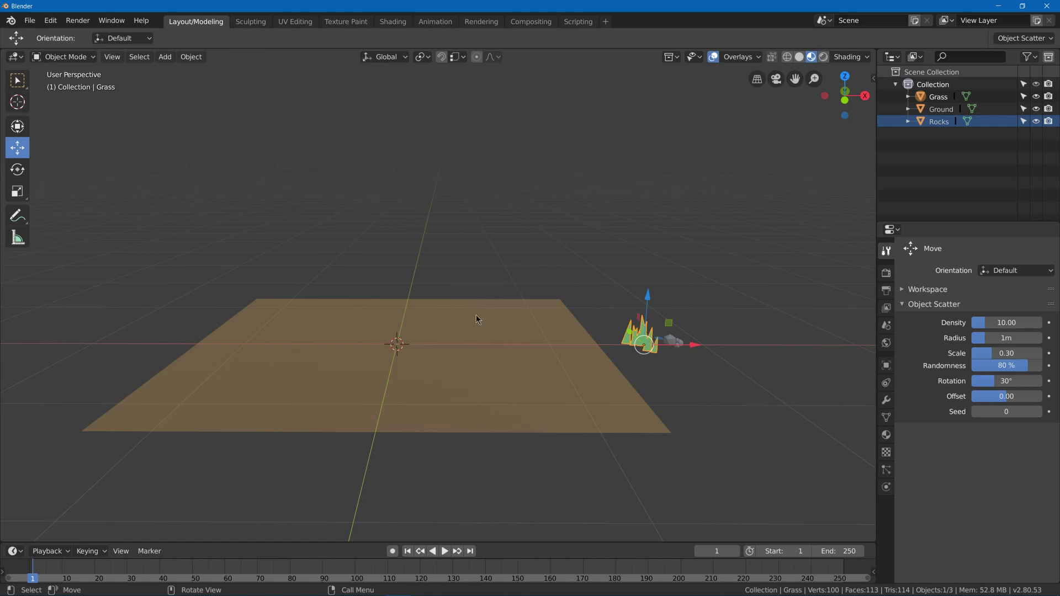
{"action": "left_click", "coordinate": [425, 313], "text": "shift"}
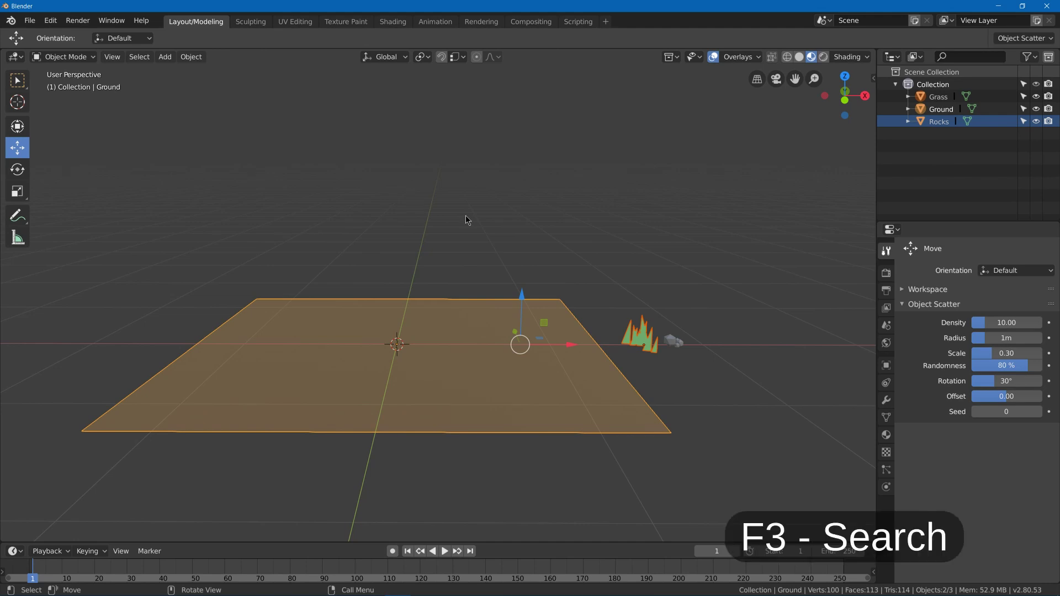
{"action": "key", "text": "F3"}
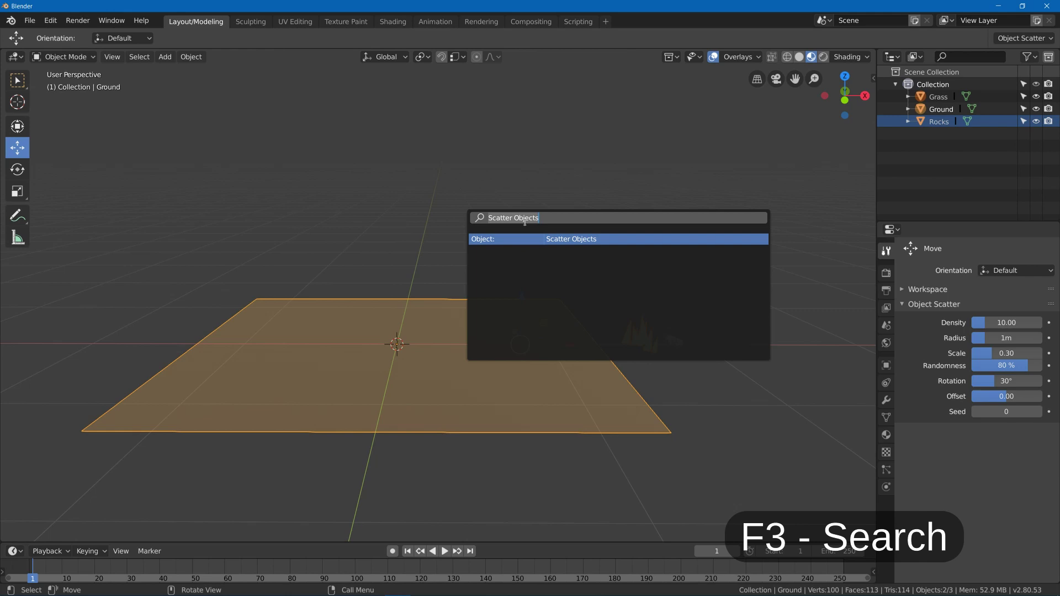
{"action": "key", "text": "Return"}
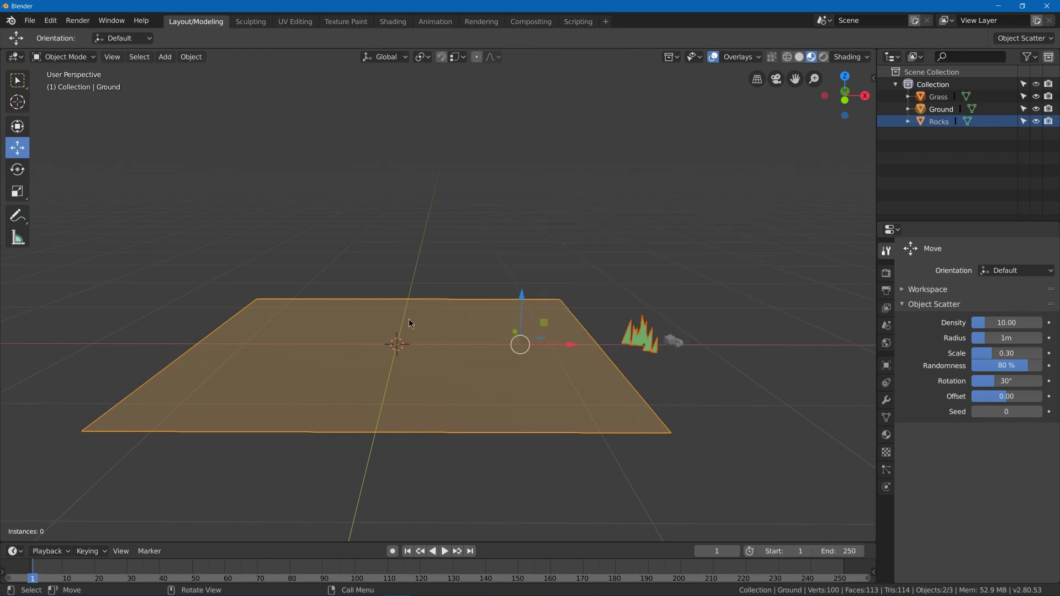
{"action": "mouse_move", "coordinate": [409, 322]}
{"action": "left_mouse_down"}
{"action": "mouse_move", "coordinate": [278, 325]}
{"action": "mouse_move", "coordinate": [253, 383]}
{"action": "mouse_move", "coordinate": [533, 400]}
{"action": "mouse_move", "coordinate": [551, 356]}
{"action": "mouse_move", "coordinate": [458, 317]}
{"action": "mouse_move", "coordinate": [342, 333]}
{"action": "mouse_move", "coordinate": [331, 366]}
{"action": "mouse_move", "coordinate": [459, 381]}
{"action": "mouse_move", "coordinate": [555, 357]}
{"action": "left_mouse_up"}
{"action": "key", "text": "Return"}
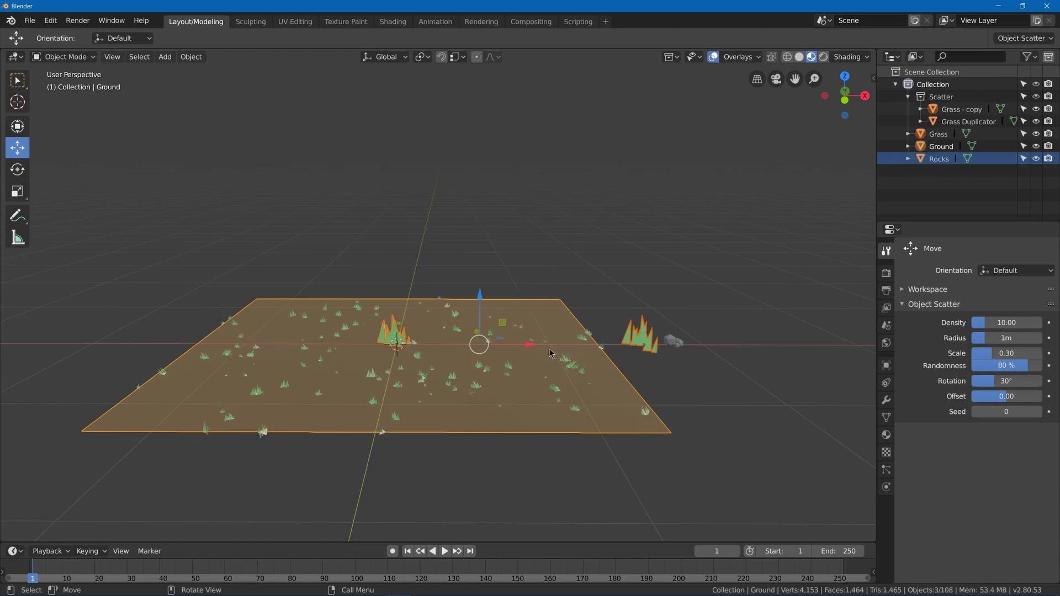
{"action": "mouse_move", "coordinate": [388, 242]}
{"action": "middle_mouse_down"}
{"action": "mouse_move", "coordinate": [385, 264]}
{"action": "mouse_move", "coordinate": [374, 251]}
{"action": "middle_mouse_up"}
{"action": "scroll", "coordinate": [409, 308], "scroll_direction": "up", "scroll_amount": 7}
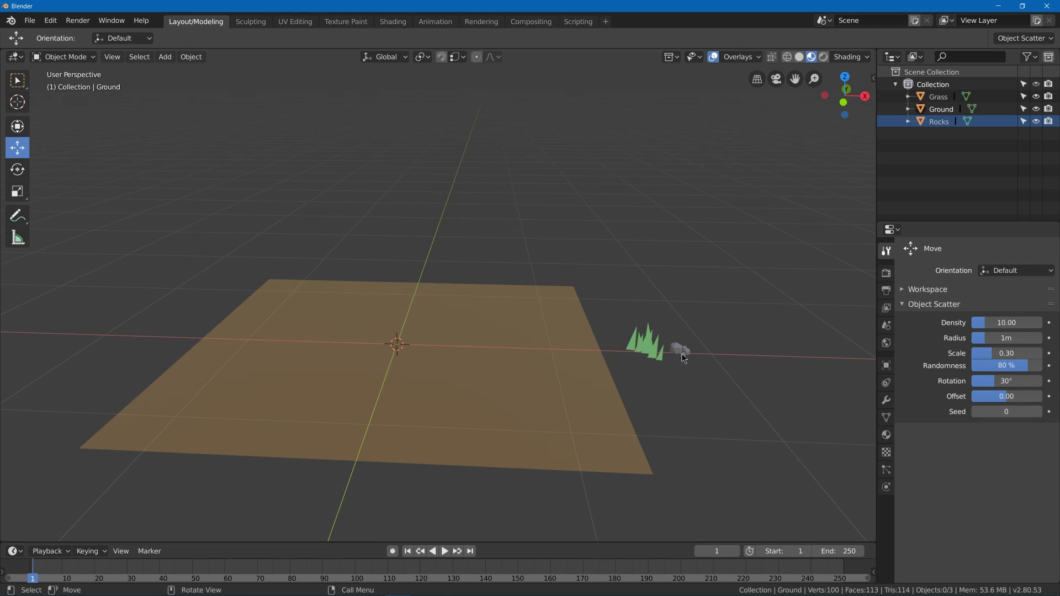
Select the rocks and the grass together with the ground plane, making the ground the active object.
{"action": "left_click", "coordinate": [683, 358]}
{"action": "left_click", "coordinate": [647, 353], "text": "shift"}
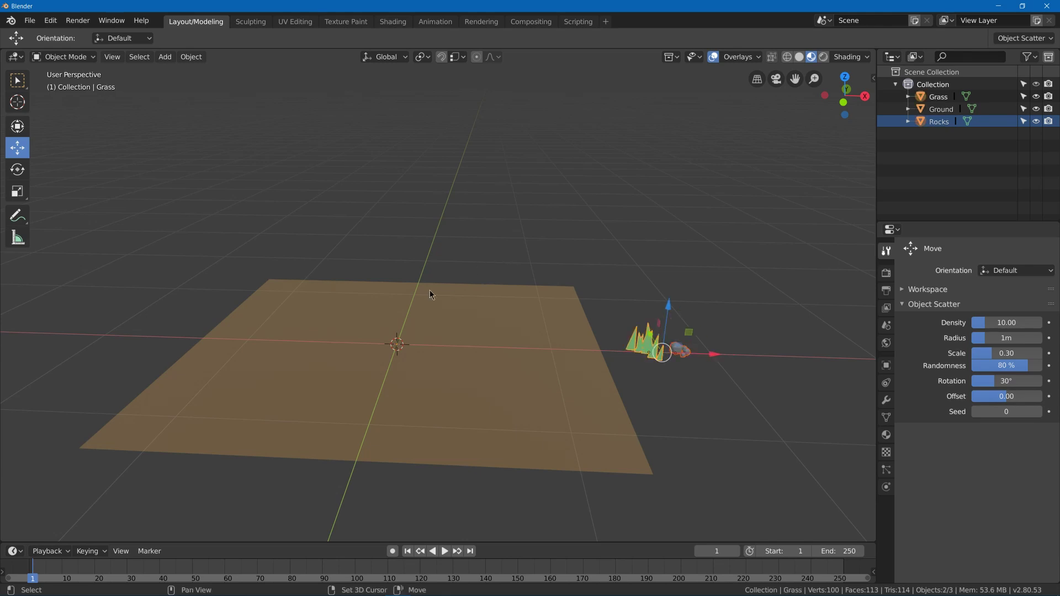
{"action": "left_click", "coordinate": [407, 307], "text": "shift"}
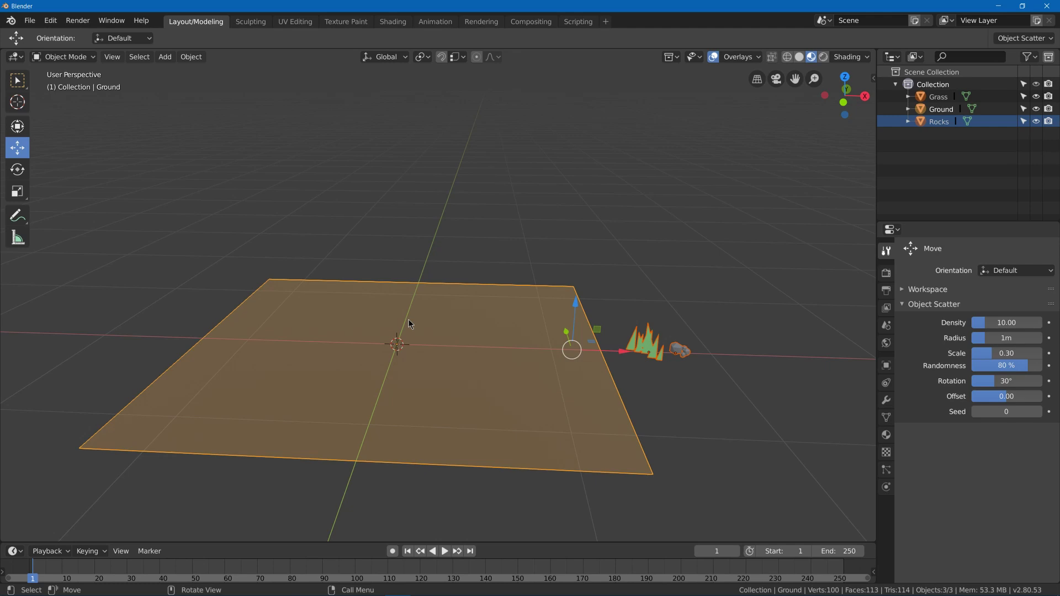
Scatter the grass and rocks together over the ground along a freehand stroke, inspect them and undo the scatter.
{"action": "key", "text": "F3"}
{"action": "key", "text": "Return"}
{"action": "mouse_move", "coordinate": [502, 307]}
{"action": "left_mouse_down"}
{"action": "mouse_move", "coordinate": [291, 347]}
{"action": "mouse_move", "coordinate": [508, 453]}
{"action": "left_mouse_up"}
{"action": "key", "text": "Return"}
{"action": "scroll", "coordinate": [516, 364], "scroll_direction": "up", "scroll_amount": 8}
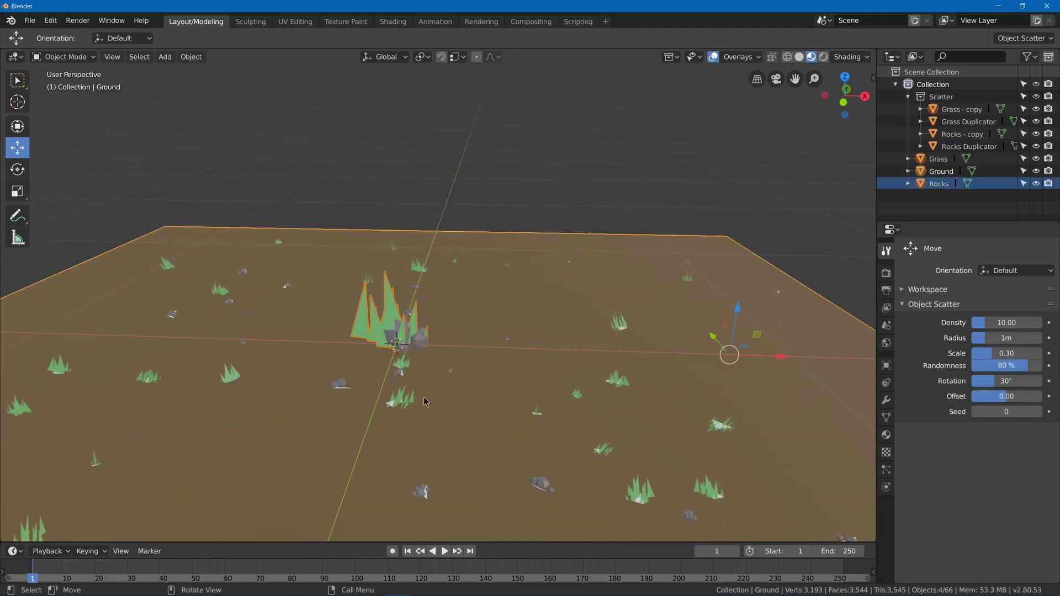
{"action": "scroll", "coordinate": [315, 402], "scroll_direction": "down", "scroll_amount": 8}
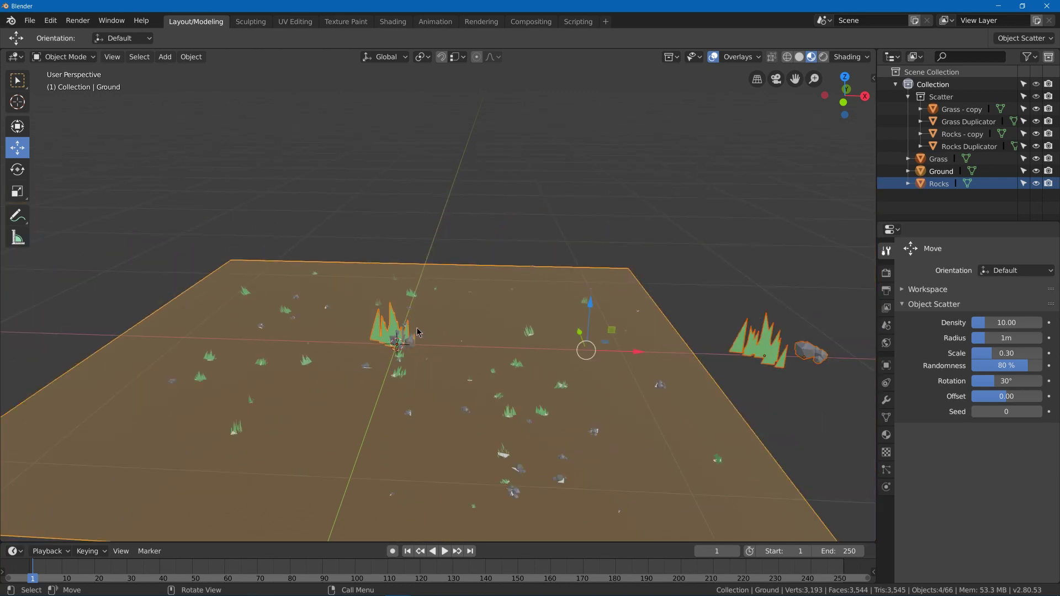
{"action": "scroll", "coordinate": [607, 368], "scroll_direction": "down", "scroll_amount": 3}
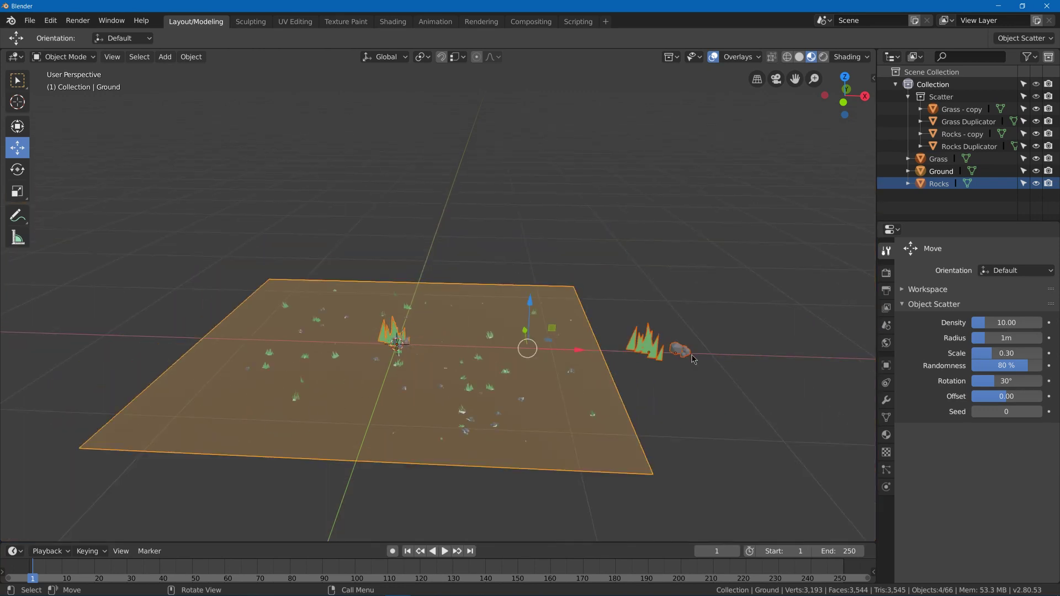
{"action": "key", "text": "ctrl+z"}
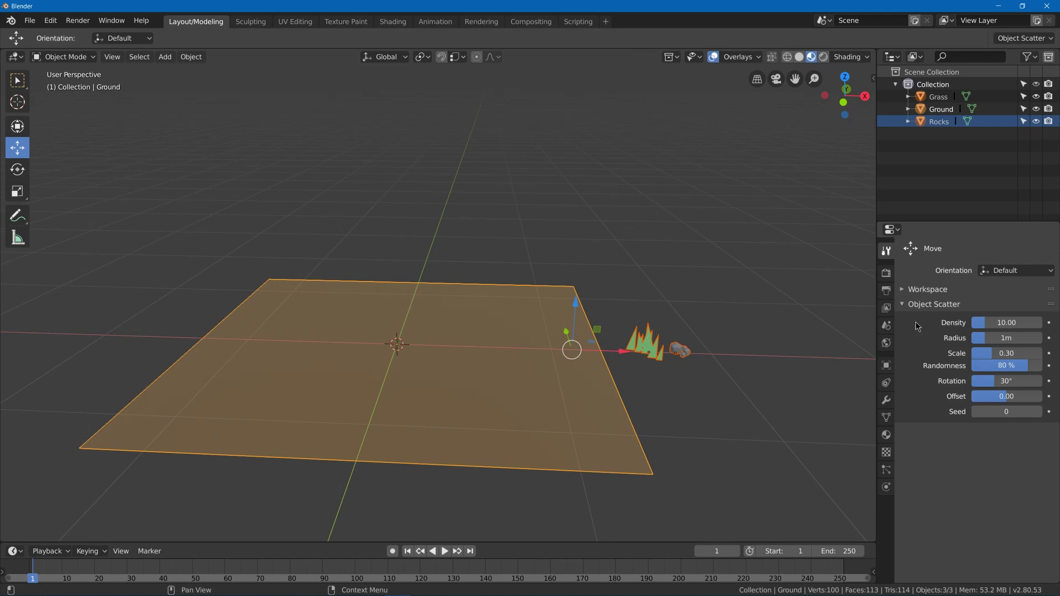
Run Scatter Objects on the selected objects and paint looping freehand strokes around the middle of the ground plane.
{"action": "key", "text": "F3"}
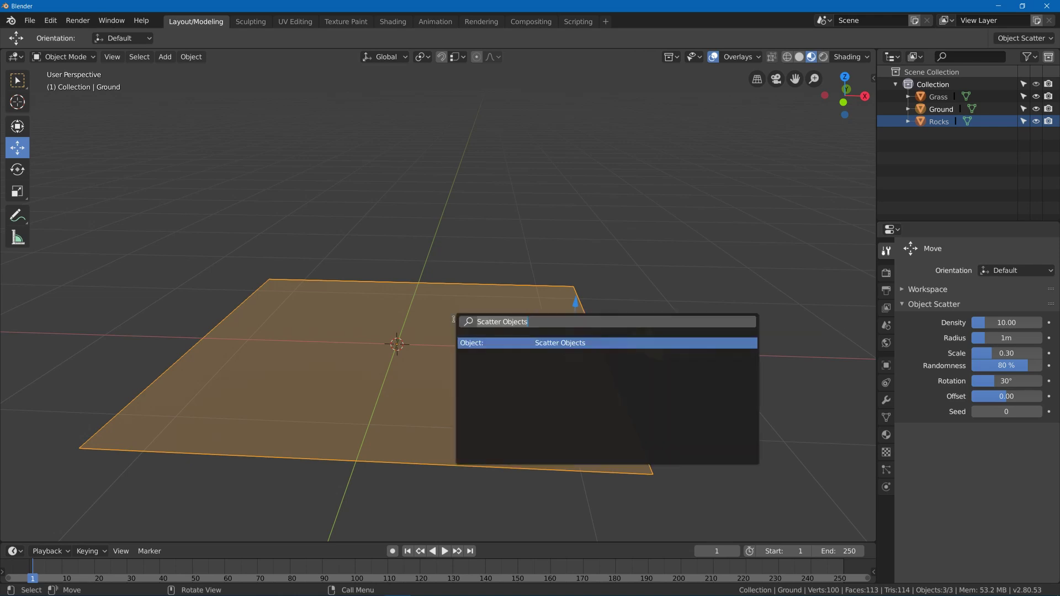
{"action": "left_click", "coordinate": [536, 343]}
{"action": "mouse_move", "coordinate": [502, 315]}
{"action": "left_mouse_down"}
{"action": "mouse_move", "coordinate": [273, 376]}
{"action": "mouse_move", "coordinate": [395, 339]}
{"action": "mouse_move", "coordinate": [401, 311]}
{"action": "left_mouse_up"}
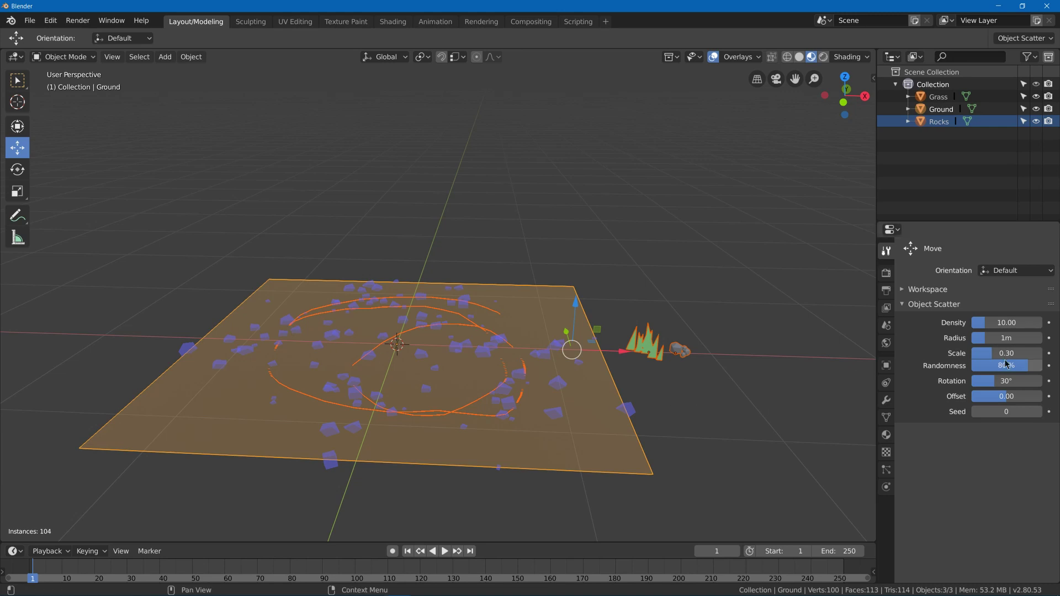
Set the scatter density to 16.65, radius to 0.81 m and scale to 0.95, and try randomness at 100 % and 0 %.
{"action": "mouse_move", "coordinate": [977, 329]}
{"action": "left_mouse_down"}
{"action": "mouse_move", "coordinate": [1022, 329]}
{"action": "mouse_move", "coordinate": [973, 338]}
{"action": "mouse_move", "coordinate": [1021, 338]}
{"action": "mouse_move", "coordinate": [990, 338]}
{"action": "mouse_move", "coordinate": [1017, 338]}
{"action": "mouse_move", "coordinate": [994, 354]}
{"action": "mouse_move", "coordinate": [1044, 353]}
{"action": "mouse_move", "coordinate": [1010, 354]}
{"action": "mouse_move", "coordinate": [1041, 353]}
{"action": "mouse_move", "coordinate": [1027, 365]}
{"action": "mouse_move", "coordinate": [1041, 365]}
{"action": "mouse_move", "coordinate": [972, 365]}
{"action": "mouse_move", "coordinate": [1042, 365]}
{"action": "left_mouse_up"}
{"action": "middle_click_drag", "start_coordinate": [427, 418], "coordinate": [349, 393]}
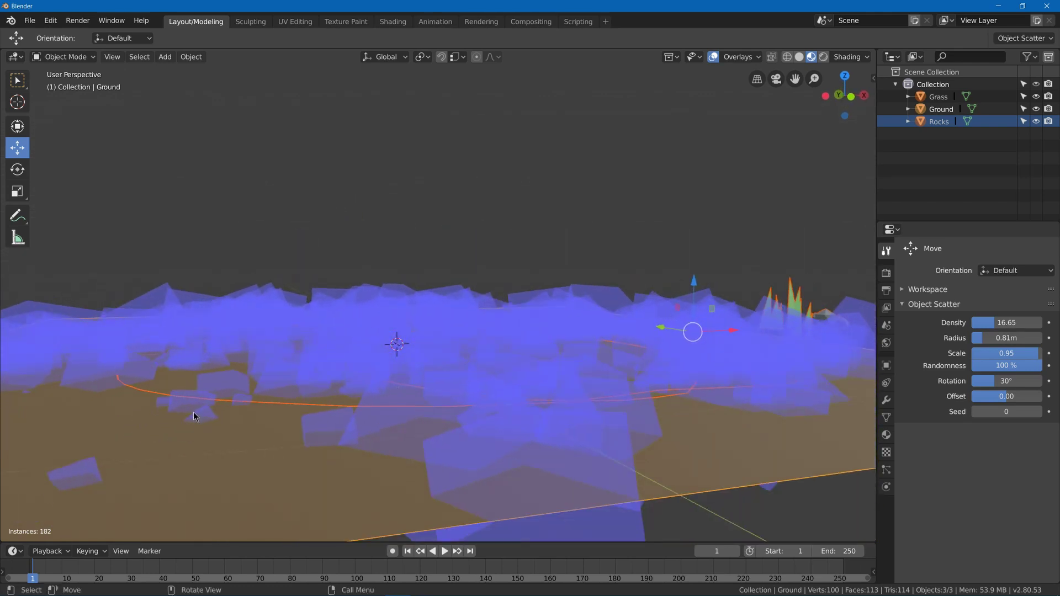
{"action": "left_click_drag", "start_coordinate": [1018, 366], "coordinate": [971, 365]}
{"action": "scroll", "coordinate": [463, 330], "scroll_direction": "down", "scroll_amount": 4}
{"action": "middle_click_drag", "start_coordinate": [464, 326], "coordinate": [462, 352]}
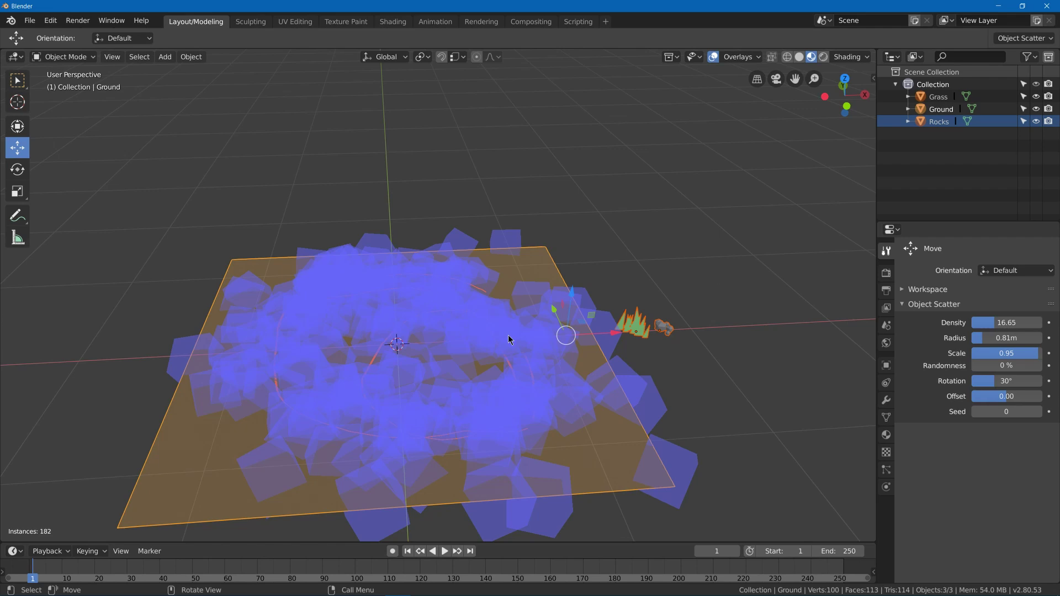
Set the scatter randomness to 58 %, rotation to 20°, offset to 0.01 and seed to 1, and finish the scatter.
{"action": "mouse_move", "coordinate": [984, 366]}
{"action": "left_mouse_down"}
{"action": "mouse_move", "coordinate": [1024, 366]}
{"action": "mouse_move", "coordinate": [987, 381]}
{"action": "mouse_move", "coordinate": [1041, 381]}
{"action": "mouse_move", "coordinate": [972, 381]}
{"action": "mouse_move", "coordinate": [994, 381]}
{"action": "left_mouse_up"}
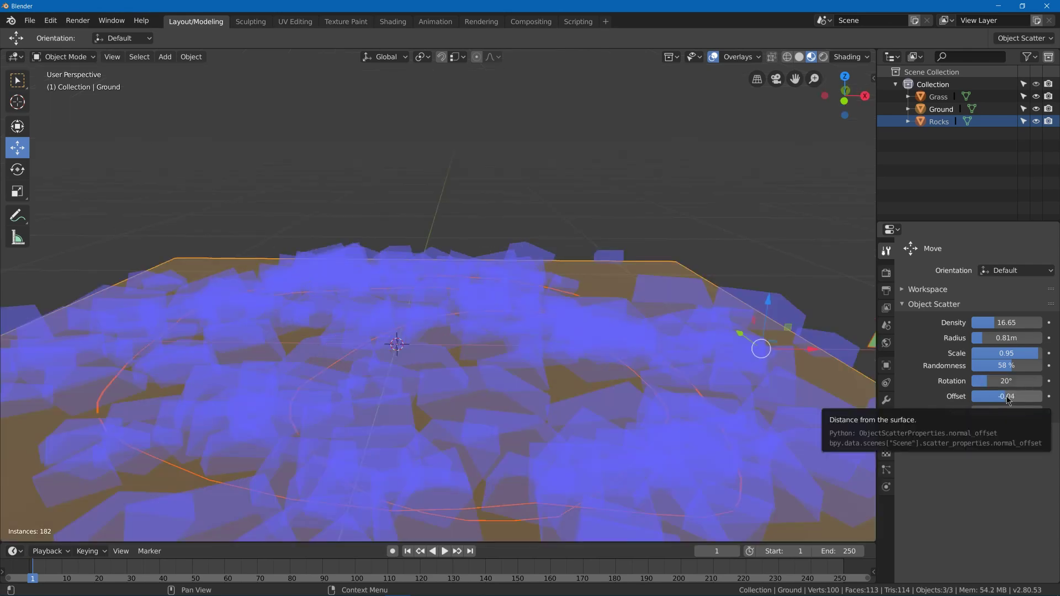
{"action": "mouse_move", "coordinate": [1007, 396]}
{"action": "left_mouse_down"}
{"action": "mouse_move", "coordinate": [983, 397]}
{"action": "mouse_move", "coordinate": [1038, 397]}
{"action": "mouse_move", "coordinate": [1008, 396]}
{"action": "left_mouse_up"}
{"action": "scroll", "coordinate": [853, 349], "scroll_direction": "down", "scroll_amount": 2}
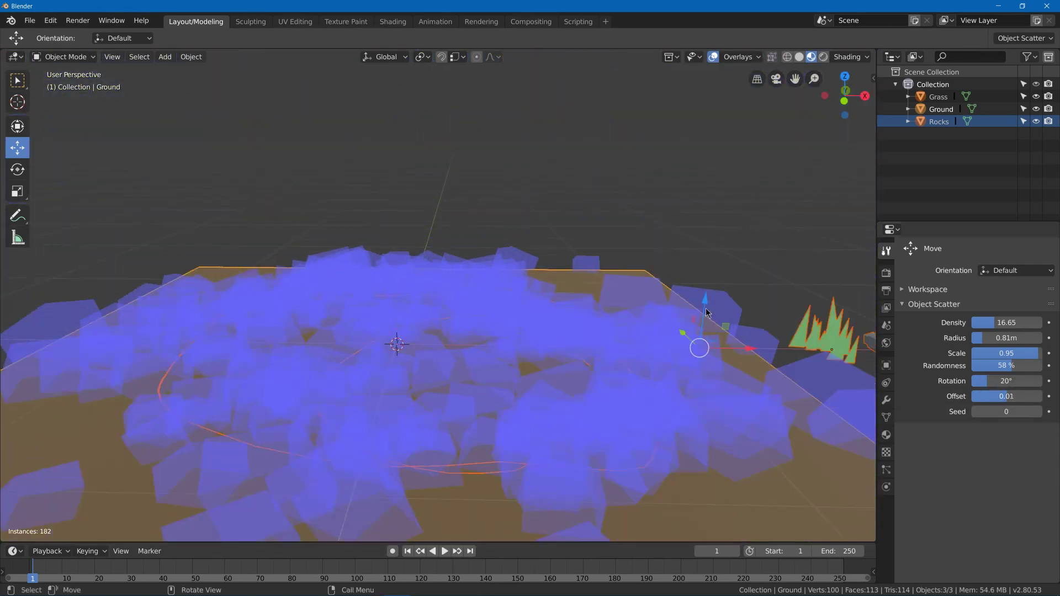
{"action": "middle_click_drag", "start_coordinate": [533, 300], "coordinate": [529, 338]}
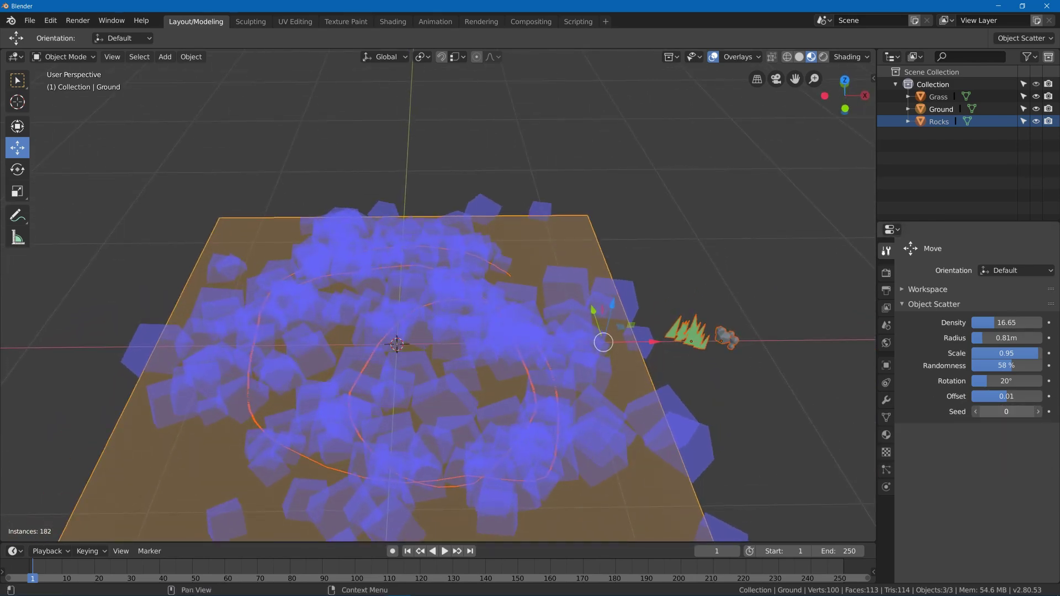
{"action": "mouse_move", "coordinate": [1002, 413]}
{"action": "left_mouse_down"}
{"action": "mouse_move", "coordinate": [1027, 413]}
{"action": "mouse_move", "coordinate": [952, 413]}
{"action": "mouse_move", "coordinate": [1021, 413]}
{"action": "mouse_move", "coordinate": [1004, 413]}
{"action": "left_mouse_up"}
{"action": "key", "text": "Return"}
Examine the scattered grass and rocks from several angles, including the Grass - copy object at the origin.
{"action": "middle_click_drag", "start_coordinate": [435, 236], "coordinate": [409, 204]}
{"action": "scroll", "coordinate": [357, 476], "scroll_direction": "up", "scroll_amount": 1}
{"action": "middle_click_drag", "start_coordinate": [357, 476], "coordinate": [381, 348], "text": "shift"}
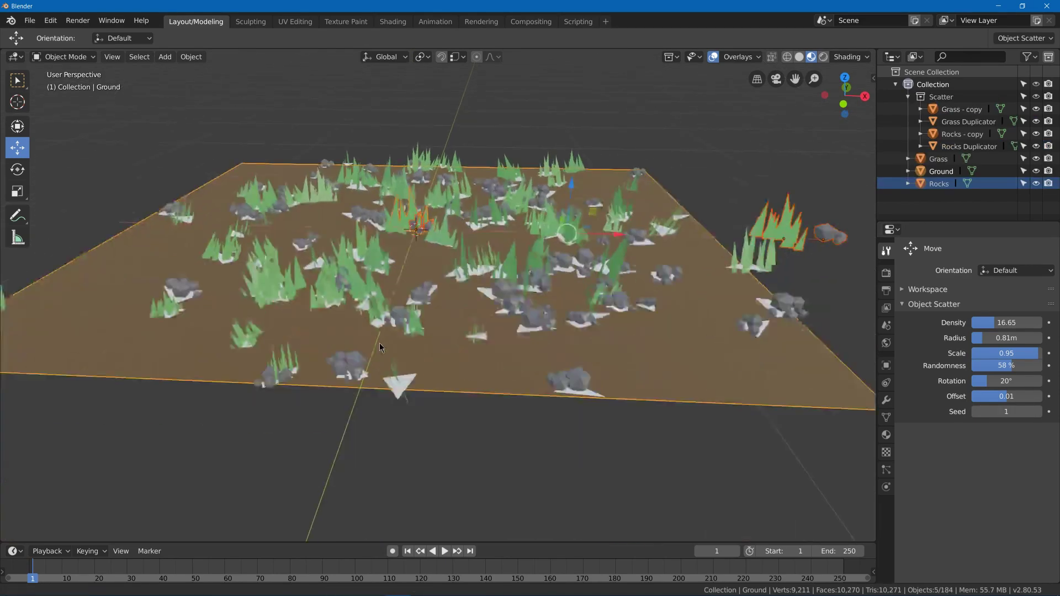
{"action": "scroll", "coordinate": [412, 353], "scroll_direction": "up", "scroll_amount": 4}
{"action": "middle_click_drag", "start_coordinate": [410, 411], "coordinate": [420, 326], "text": "shift"}
{"action": "scroll", "coordinate": [421, 326], "scroll_direction": "down", "scroll_amount": 8}
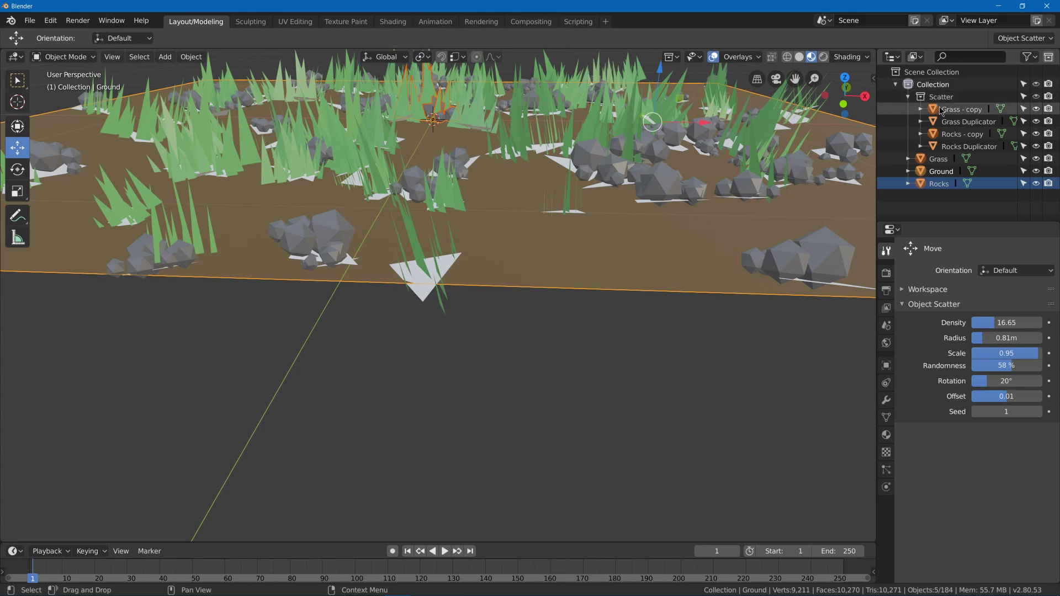
{"action": "left_click", "coordinate": [961, 110]}
{"action": "middle_click_drag", "start_coordinate": [618, 127], "coordinate": [522, 148]}
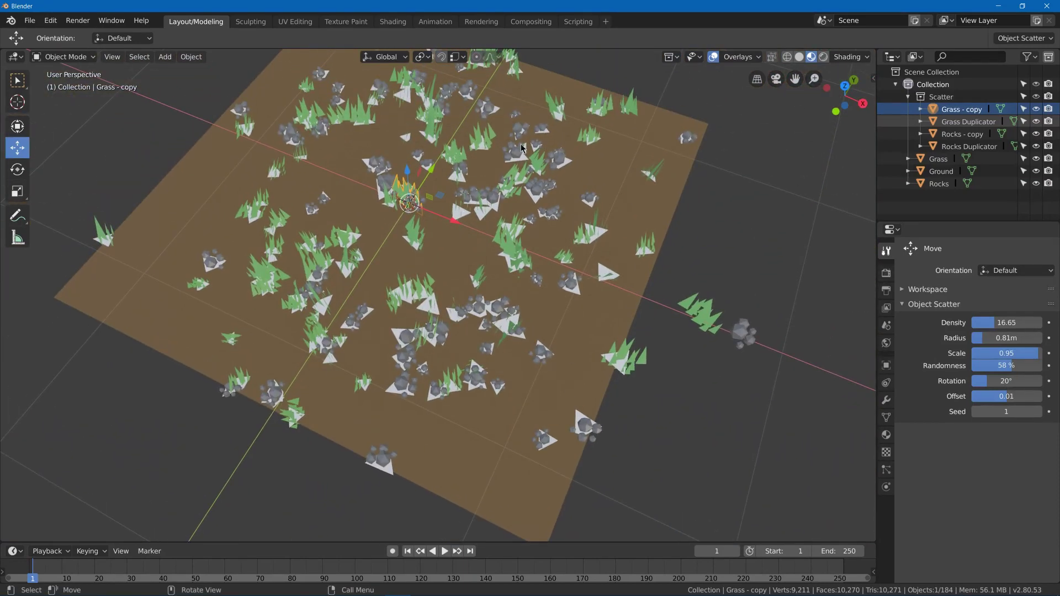
Select the Grass Duplicator object and try moving it together with all its grass instances.
{"action": "left_click", "coordinate": [959, 126]}
{"action": "scroll", "coordinate": [313, 305], "scroll_direction": "up", "scroll_amount": 2}
{"action": "key", "text": "g"}
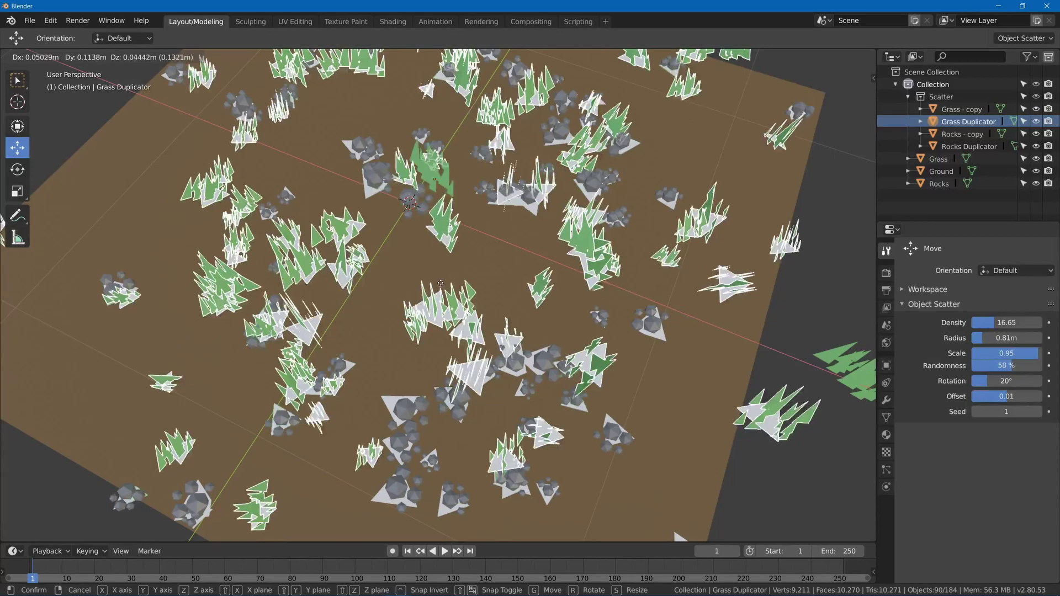
{"action": "right_click", "coordinate": [425, 276]}
Enter Edit Mode on the Grass Duplicator and move one vertex of the triangle under a grass clump near the origin.
{"action": "scroll", "coordinate": [392, 267], "scroll_direction": "up", "scroll_amount": 5}
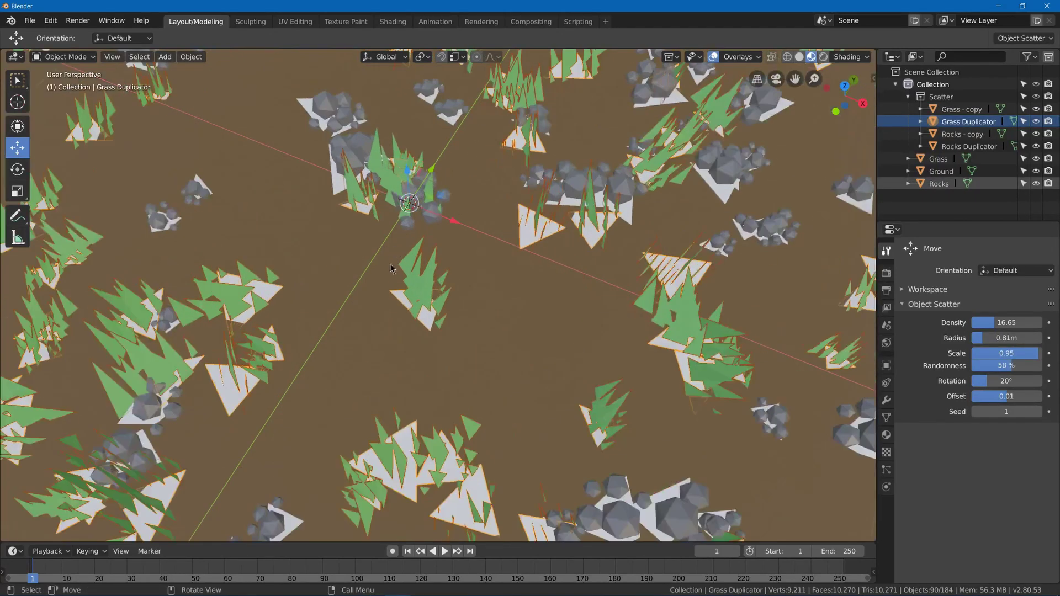
{"action": "middle_click_drag", "start_coordinate": [388, 294], "coordinate": [392, 280]}
{"action": "key", "text": "Tab"}
{"action": "key", "text": "g"}
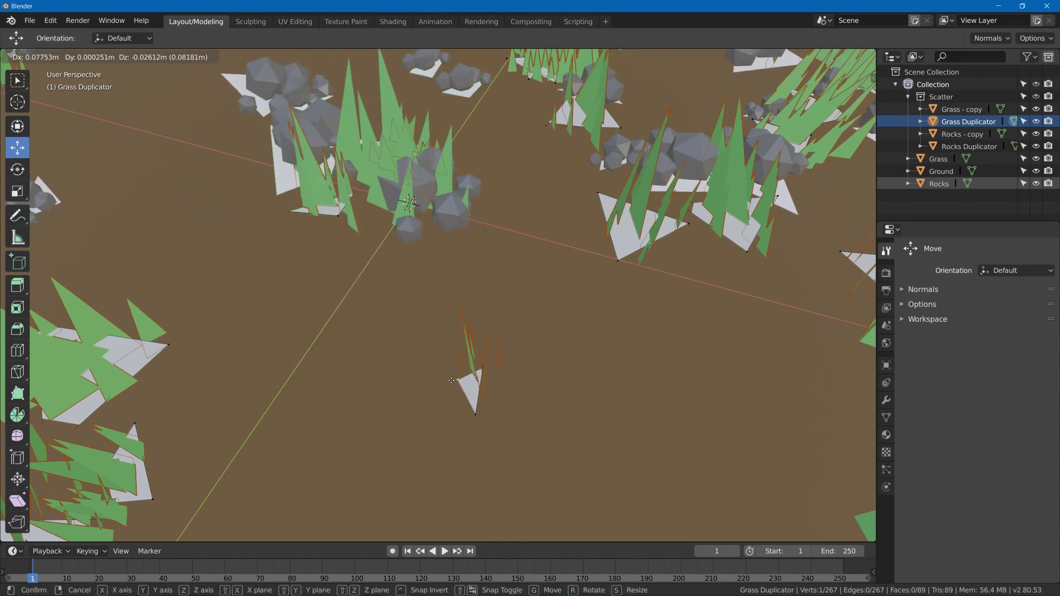
{"action": "left_click", "coordinate": [397, 361]}
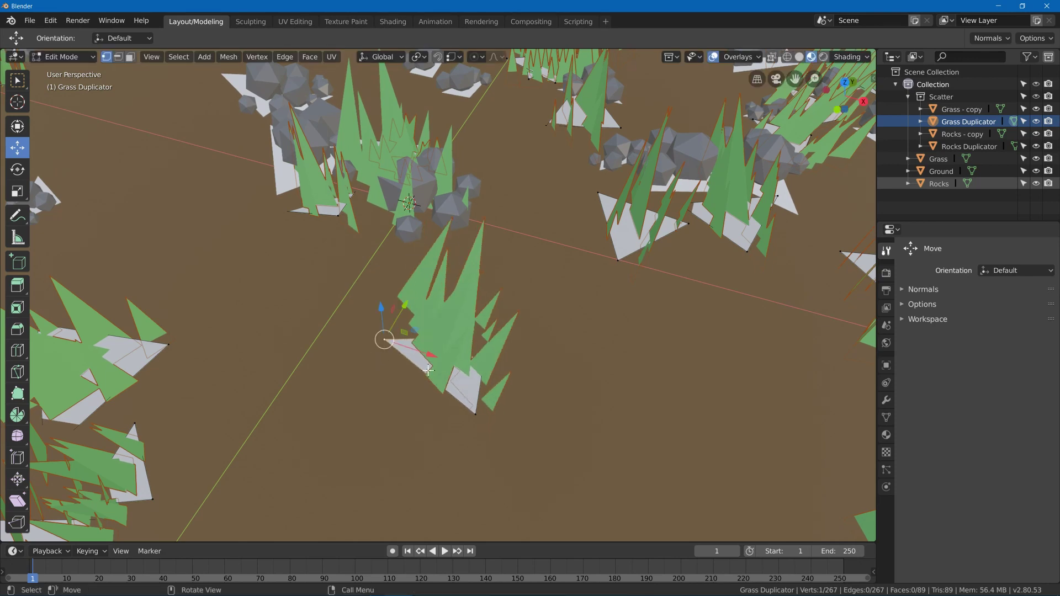
Select the whole linked triangle under the grass clump, try moving, scaling and rotating it, and return to Object Mode.
{"action": "key", "text": "ctrl+l"}
{"action": "key", "text": "g"}
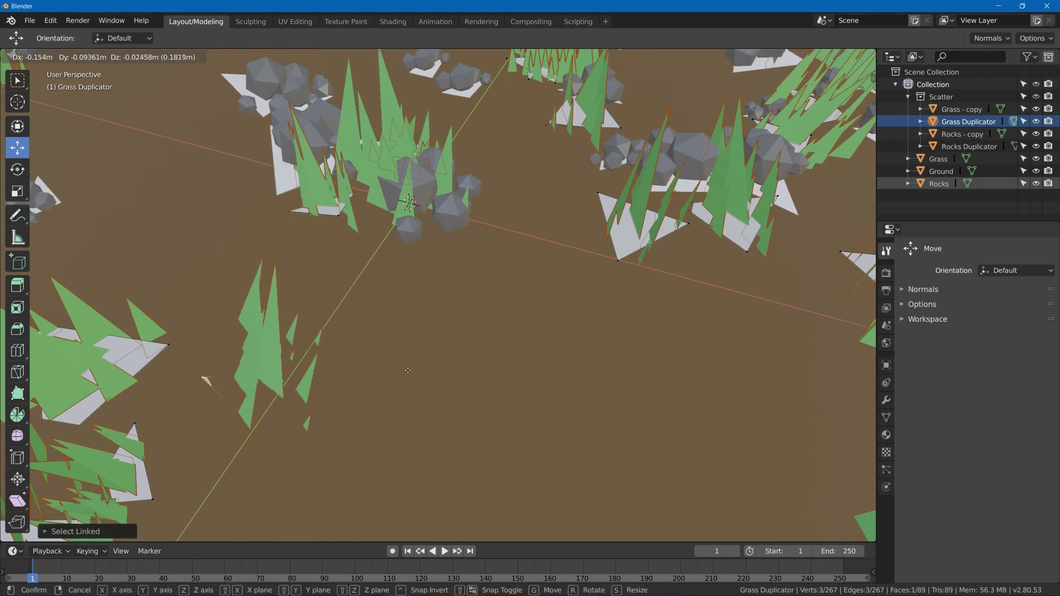
{"action": "key", "text": "Escape"}
{"action": "key", "text": "g"}
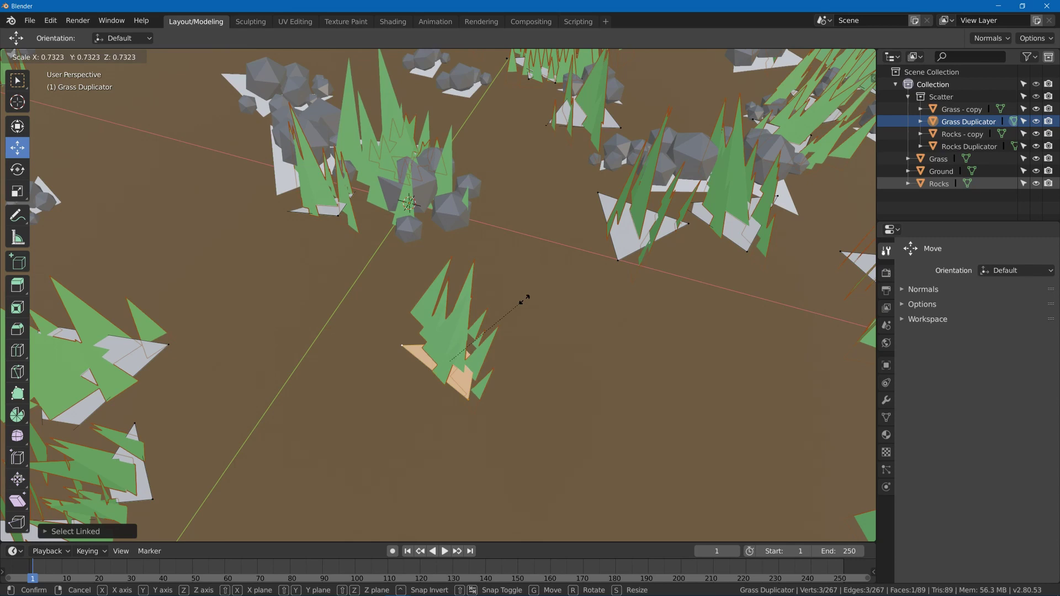
{"action": "key", "text": "Escape"}
{"action": "key", "text": "r"}
{"action": "left_click", "coordinate": [494, 312]}
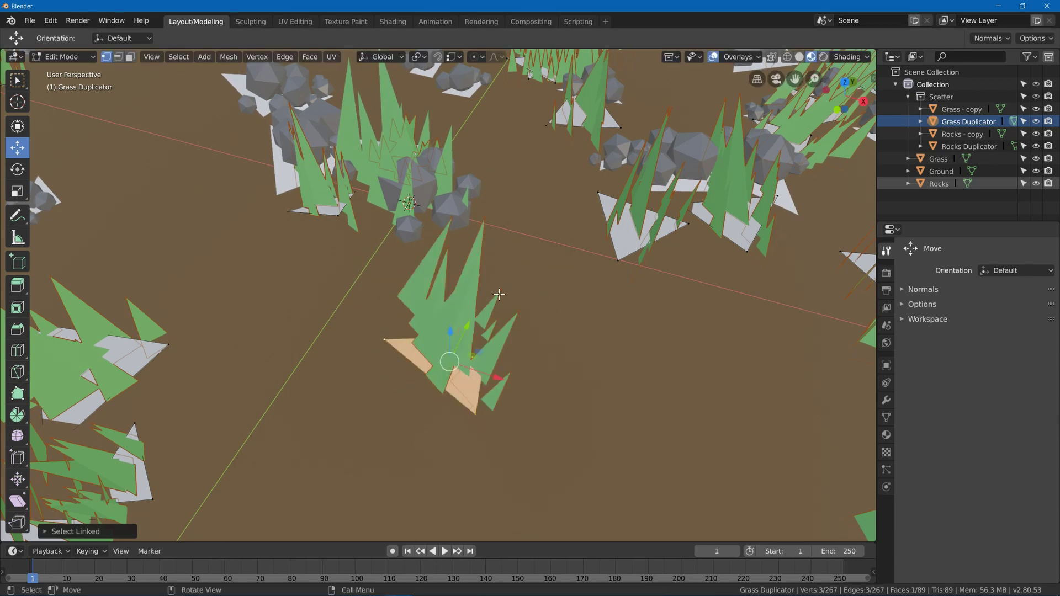
{"action": "key", "text": "Tab"}
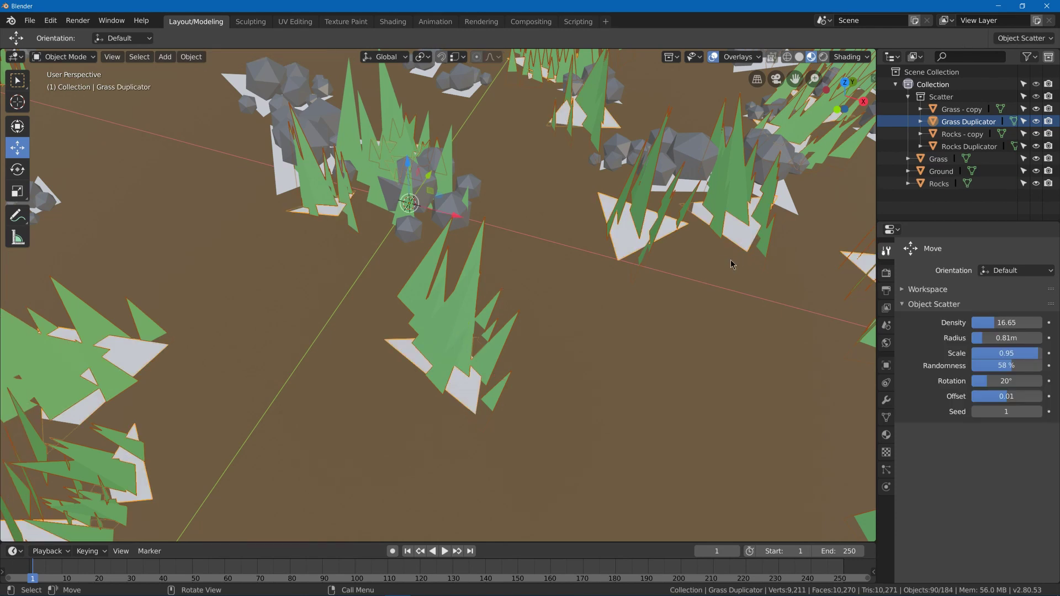
Try the None and Verts instancing modes on the Grass Duplicator object and return it to Faces.
{"action": "left_click", "coordinate": [887, 366]}
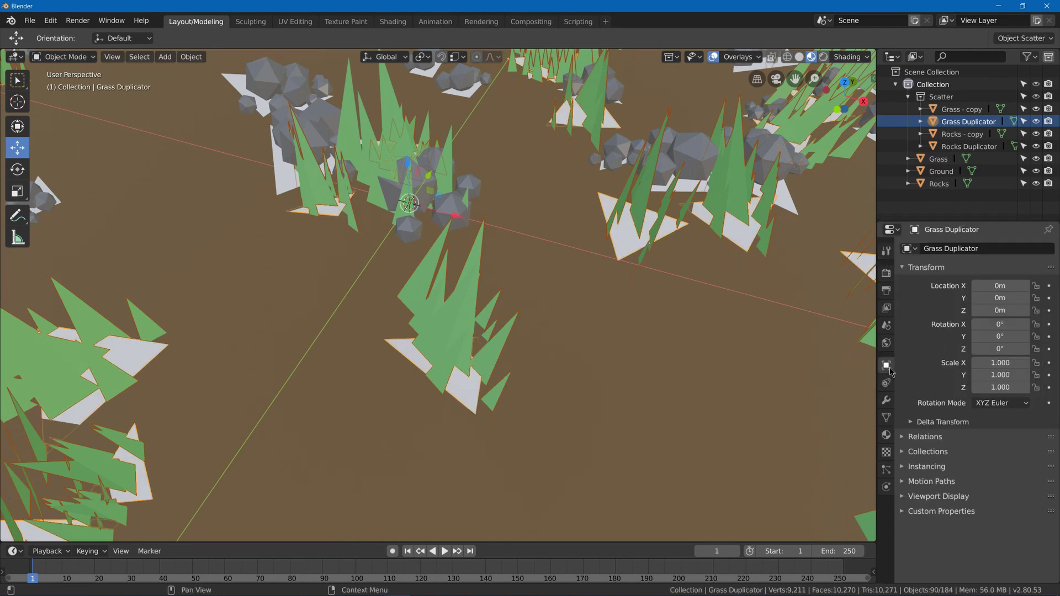
{"action": "left_click", "coordinate": [910, 467]}
{"action": "scroll", "coordinate": [910, 469], "scroll_direction": "down", "scroll_amount": 1}
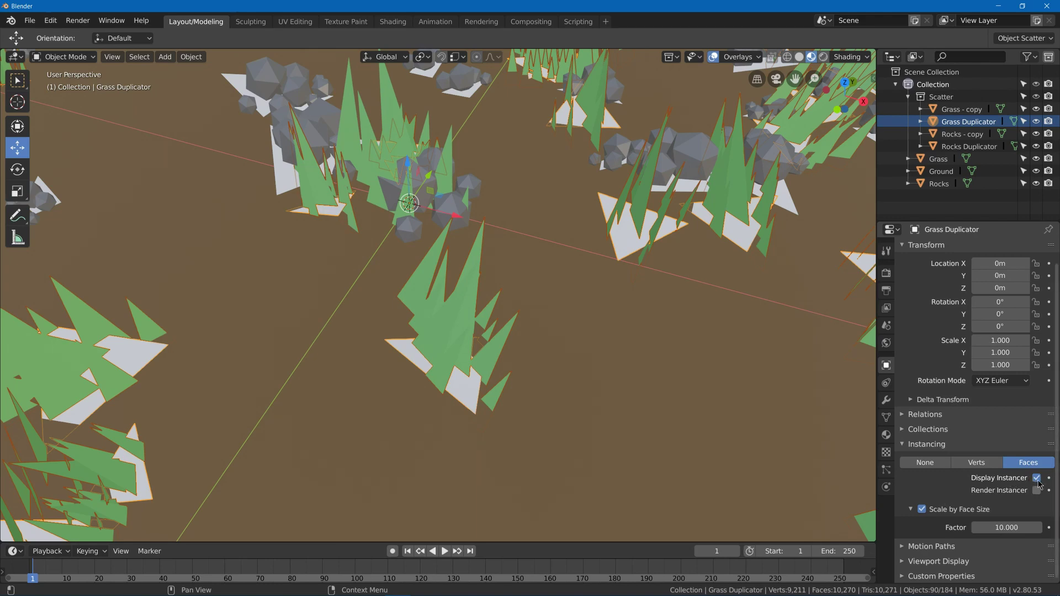
{"action": "left_click", "coordinate": [931, 463]}
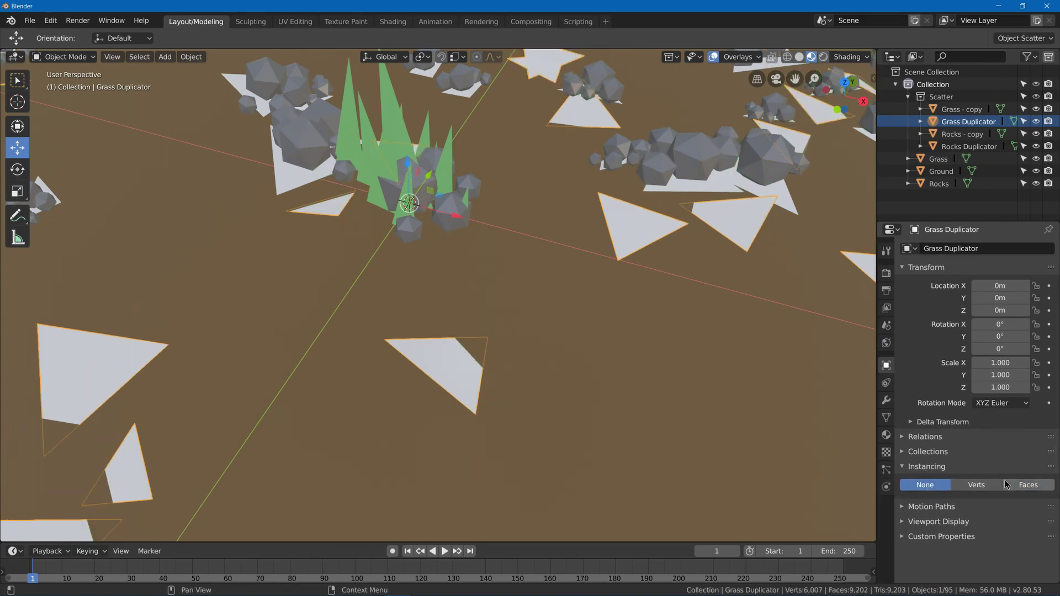
{"action": "left_click", "coordinate": [1022, 485]}
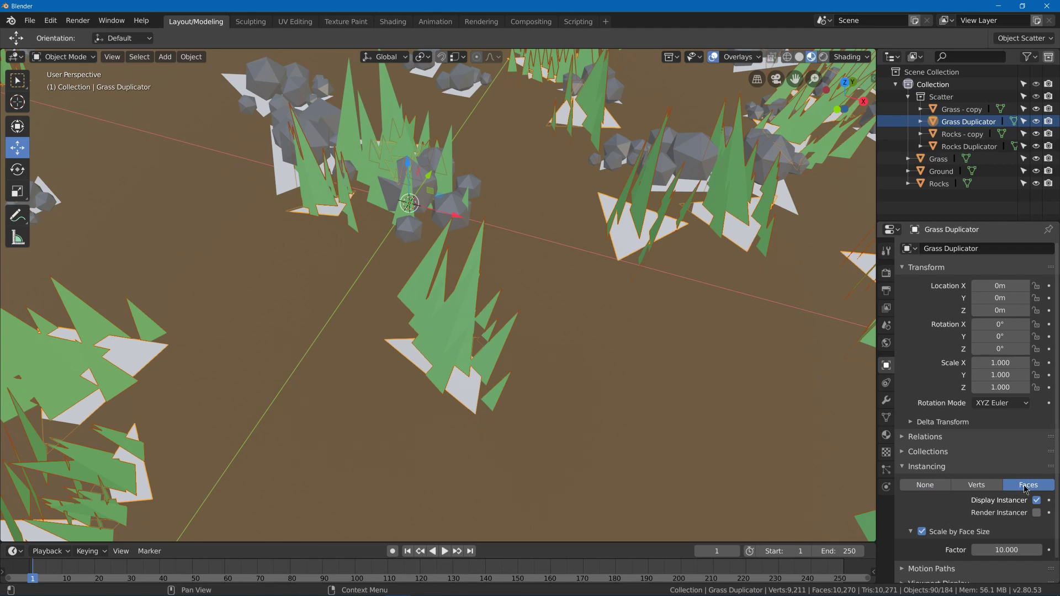
{"action": "left_click", "coordinate": [982, 487]}
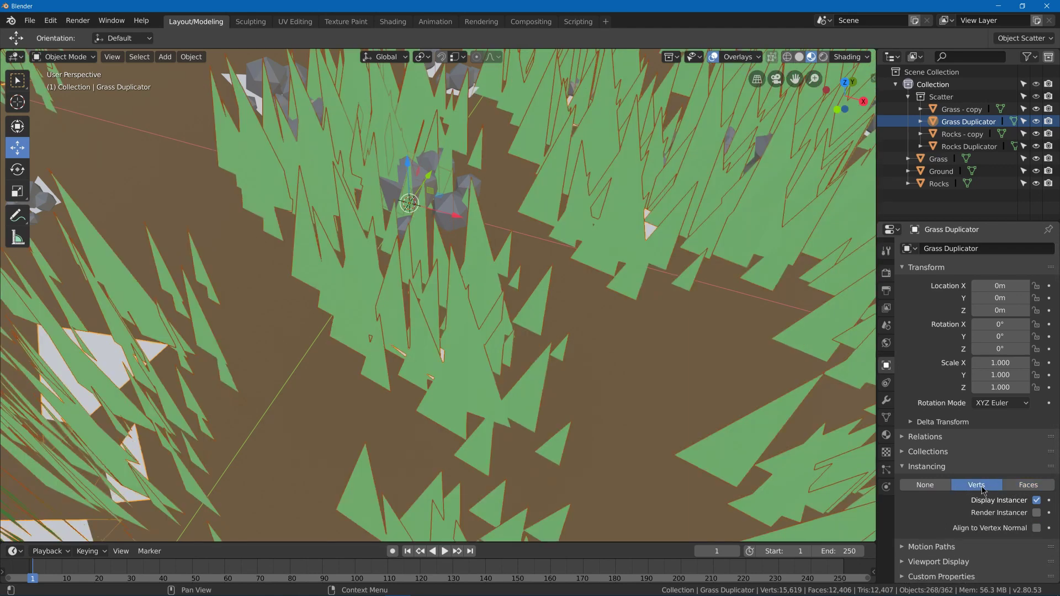
{"action": "left_click", "coordinate": [1029, 487]}
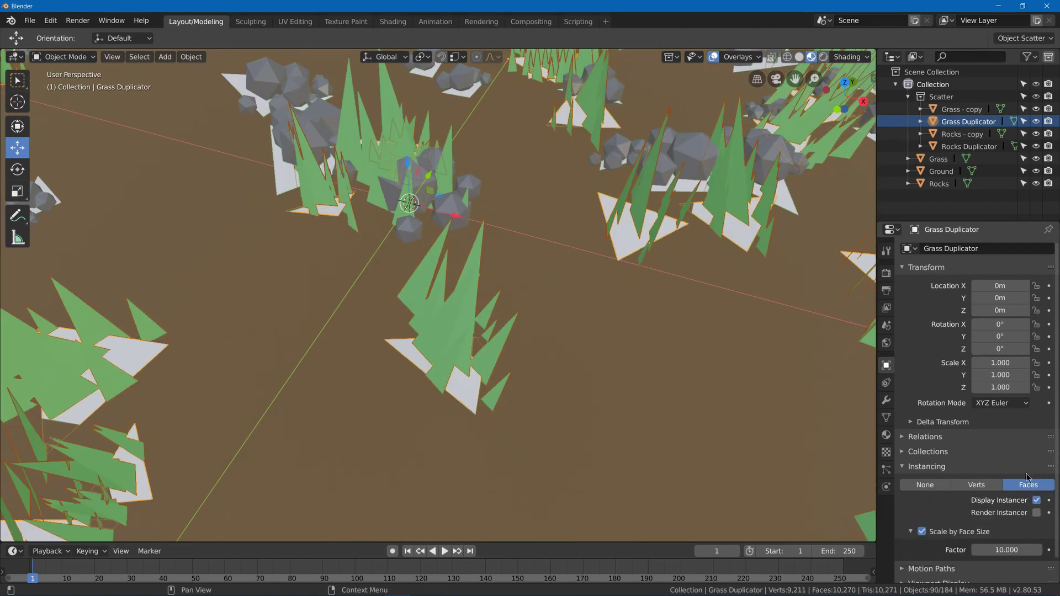
{"action": "scroll", "coordinate": [1027, 478], "scroll_direction": "down", "scroll_amount": 1}
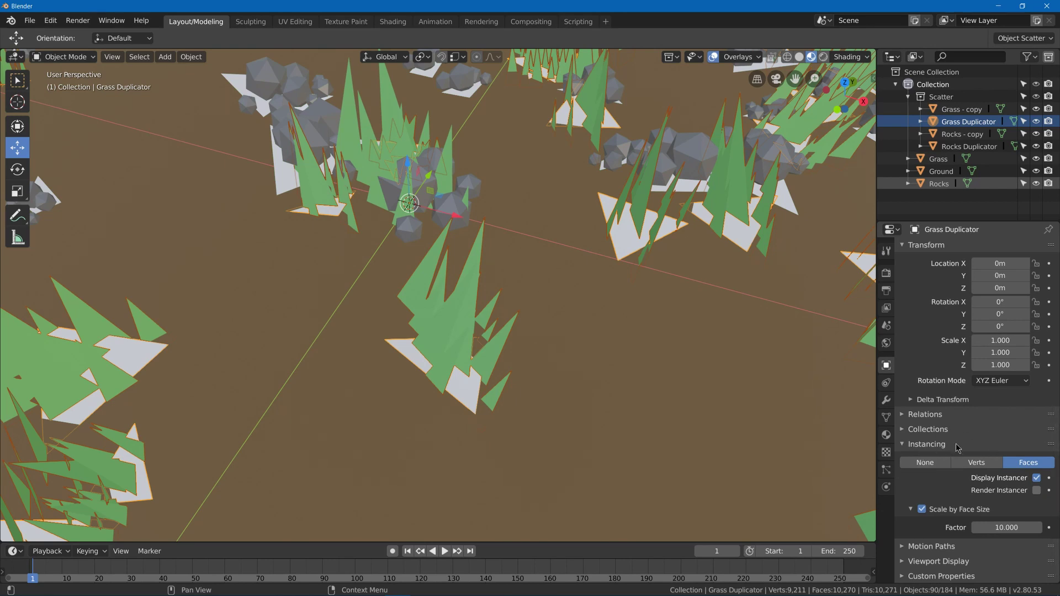
Try clearing the parent of Grass - copy and assigning Grass Duplicator as the parent of the Ground object.
{"action": "left_click", "coordinate": [956, 112]}
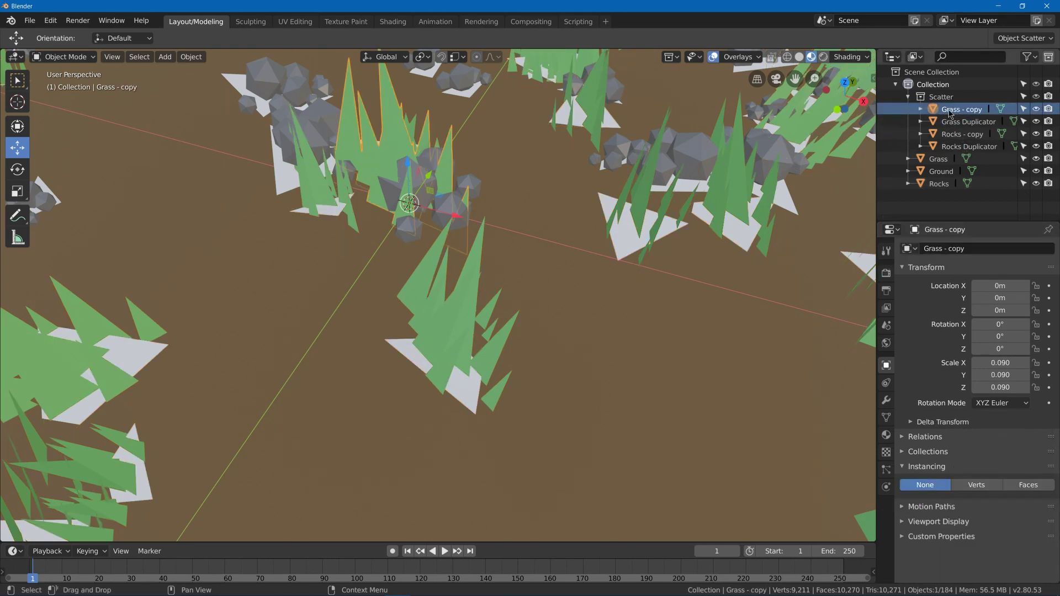
{"action": "left_click", "coordinate": [905, 439]}
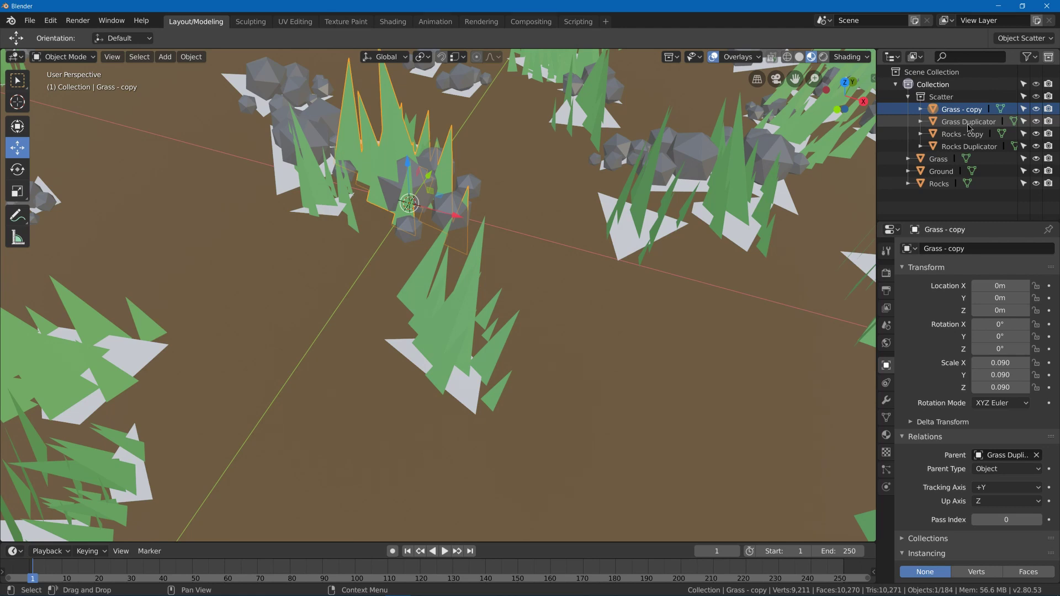
{"action": "left_click", "coordinate": [1036, 455]}
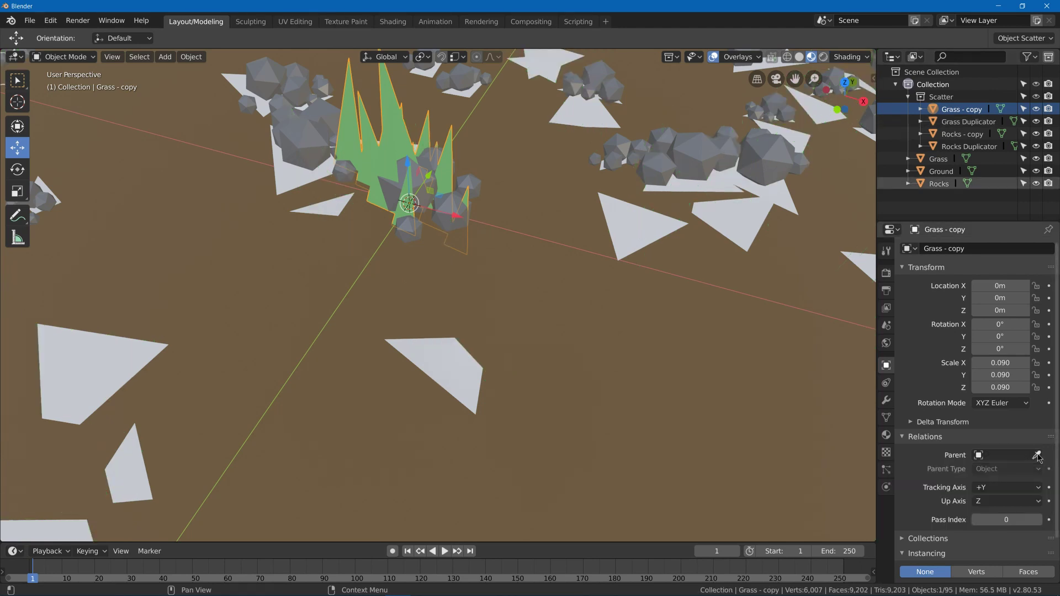
{"action": "left_click", "coordinate": [952, 172]}
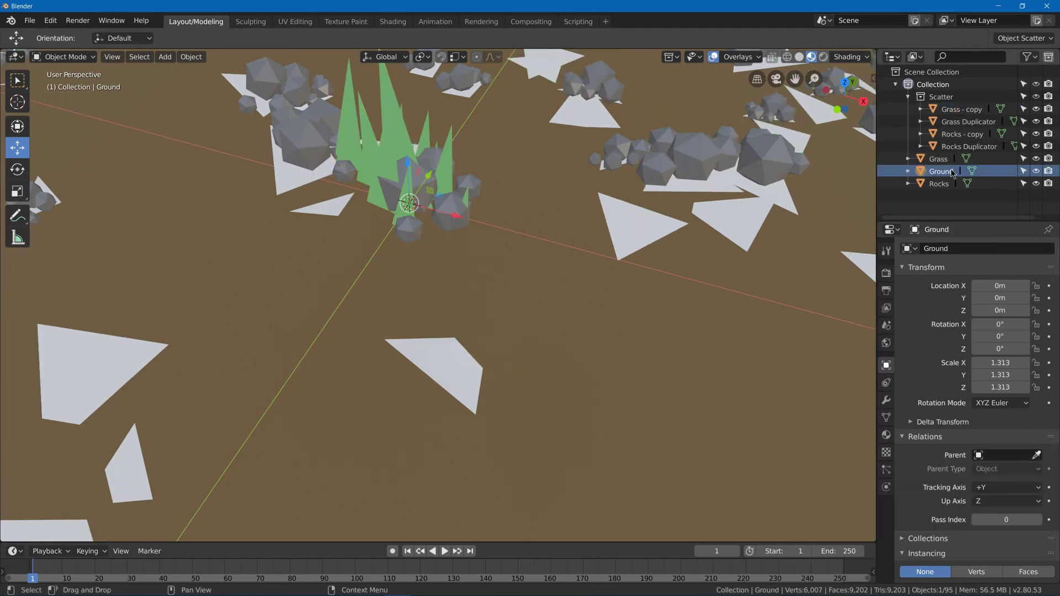
{"action": "left_click", "coordinate": [997, 455]}
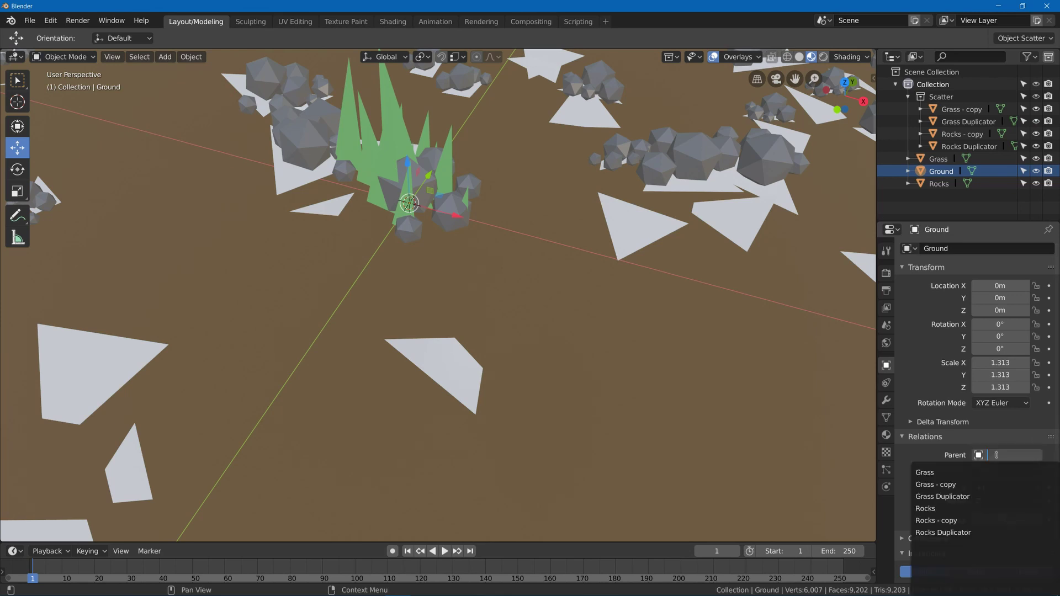
{"action": "left_click", "coordinate": [972, 495]}
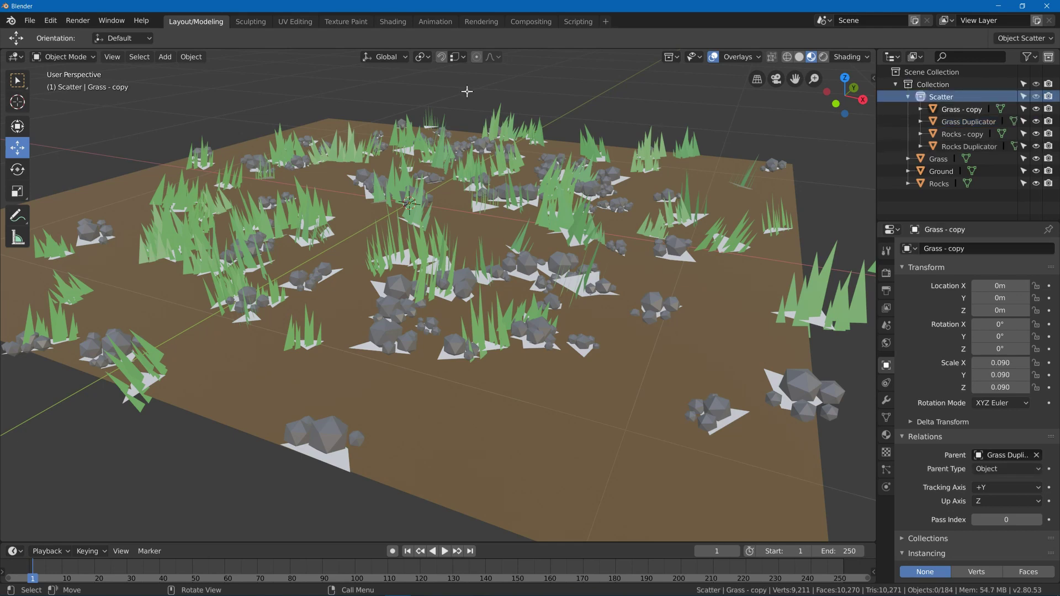
Select the Grass Duplicator and convert its grass instances into separate objects with Make Duplicates Real.
{"action": "left_click", "coordinate": [965, 122]}
{"action": "key", "text": "g"}
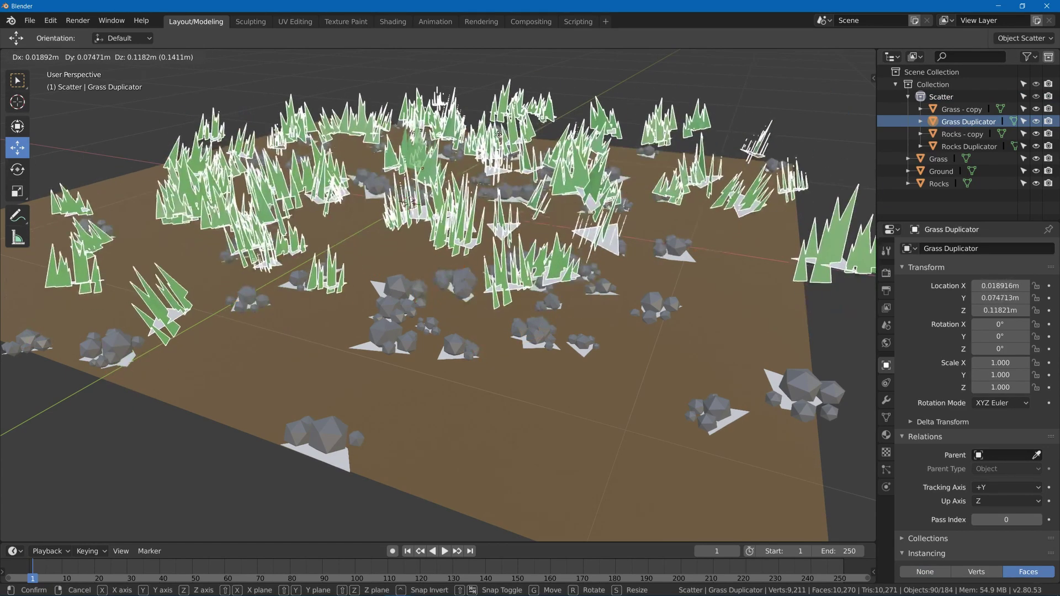
{"action": "right_click", "coordinate": [499, 137]}
{"action": "key", "text": "ctrl+a"}
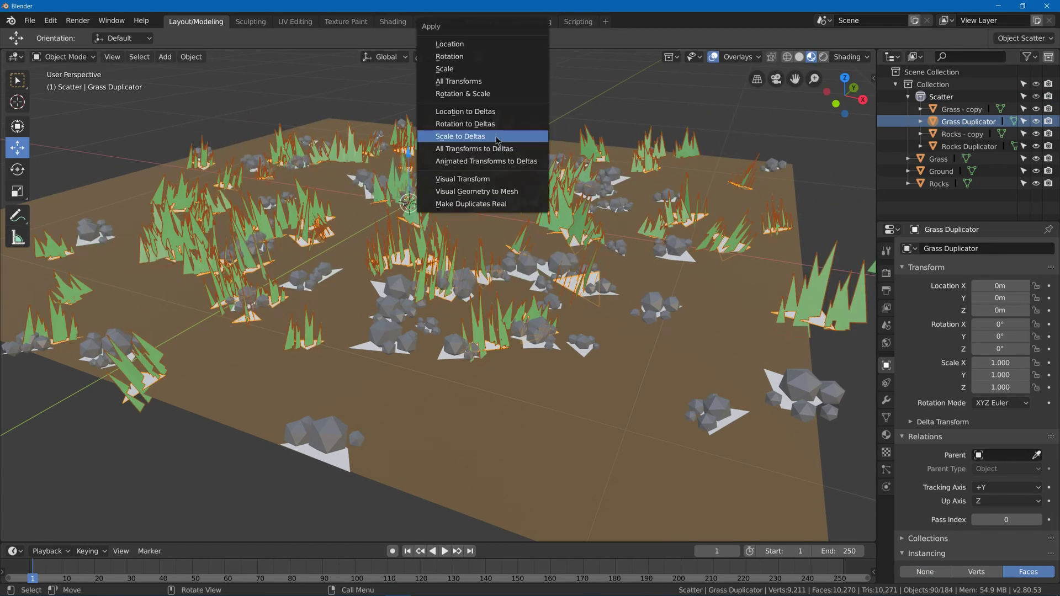
{"action": "left_click", "coordinate": [513, 204]}
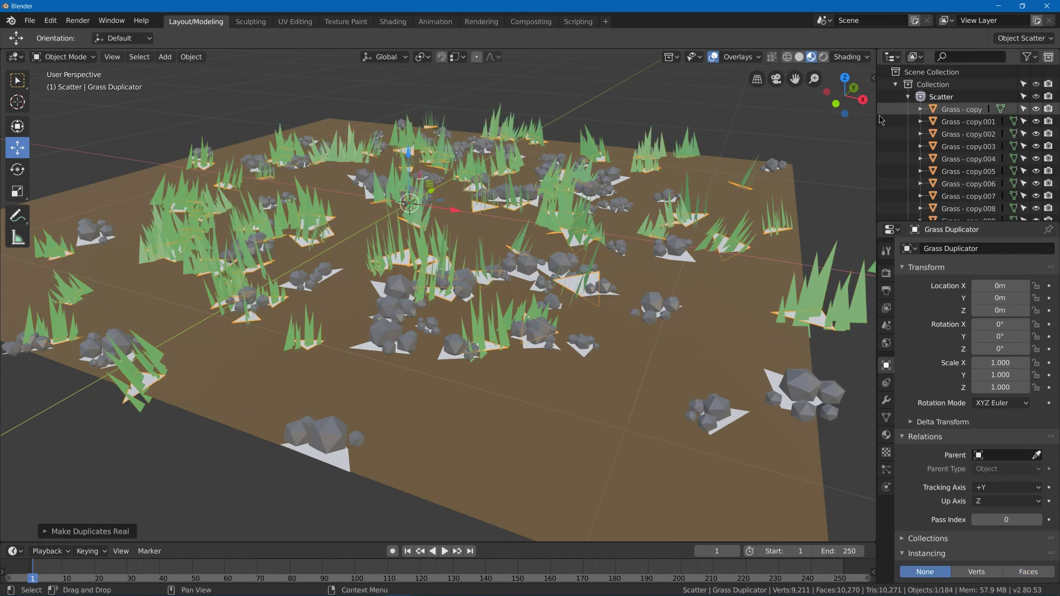
Try moving a single grass clump in Object Mode and one of its vertices in Edit Mode.
{"action": "left_click", "coordinate": [557, 201]}
{"action": "key", "text": "g"}
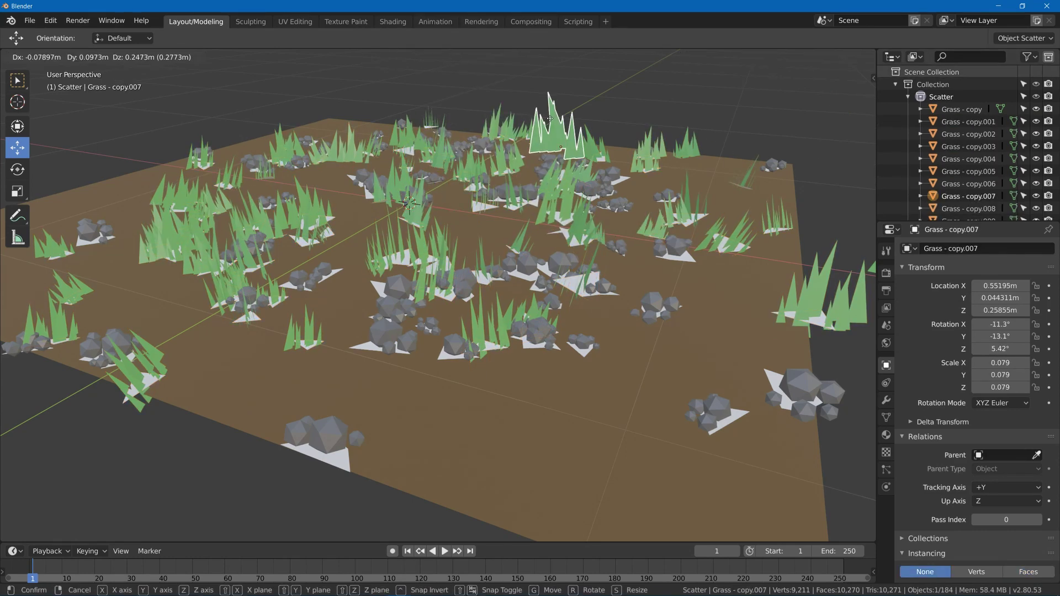
{"action": "right_click", "coordinate": [533, 122]}
{"action": "key", "text": "Tab"}
{"action": "key", "text": "g"}
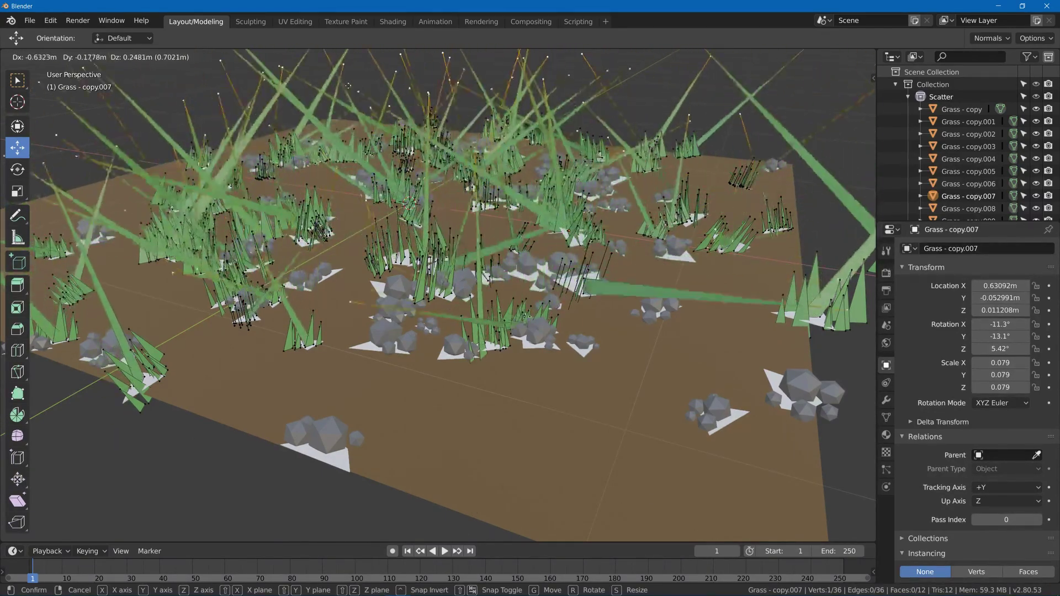
{"action": "right_click", "coordinate": [581, 136]}
{"action": "key", "text": "Tab"}
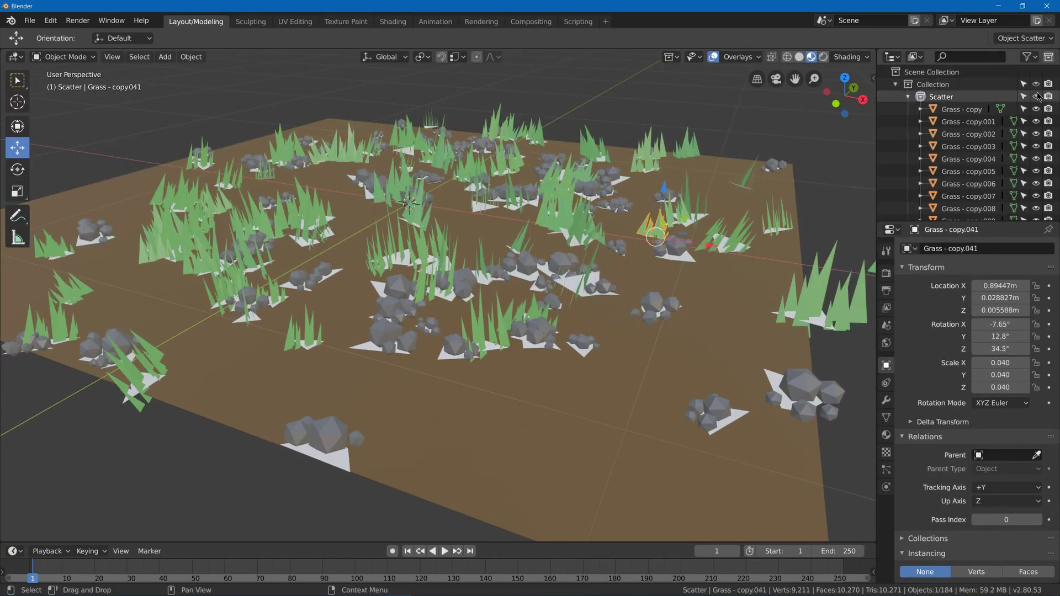
Filter the scene's object list by "dup" and delete the Grass Duplicator object.
{"action": "left_click", "coordinate": [962, 109]}
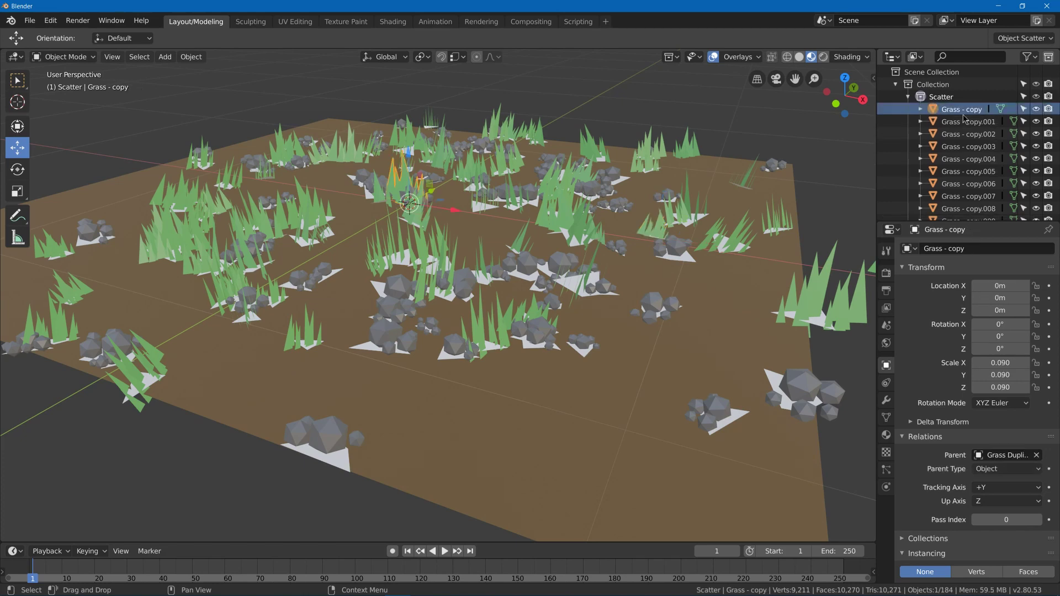
{"action": "middle_click_drag", "start_coordinate": [524, 122], "coordinate": [544, 155]}
{"action": "scroll", "coordinate": [544, 155], "scroll_direction": "up", "scroll_amount": 5}
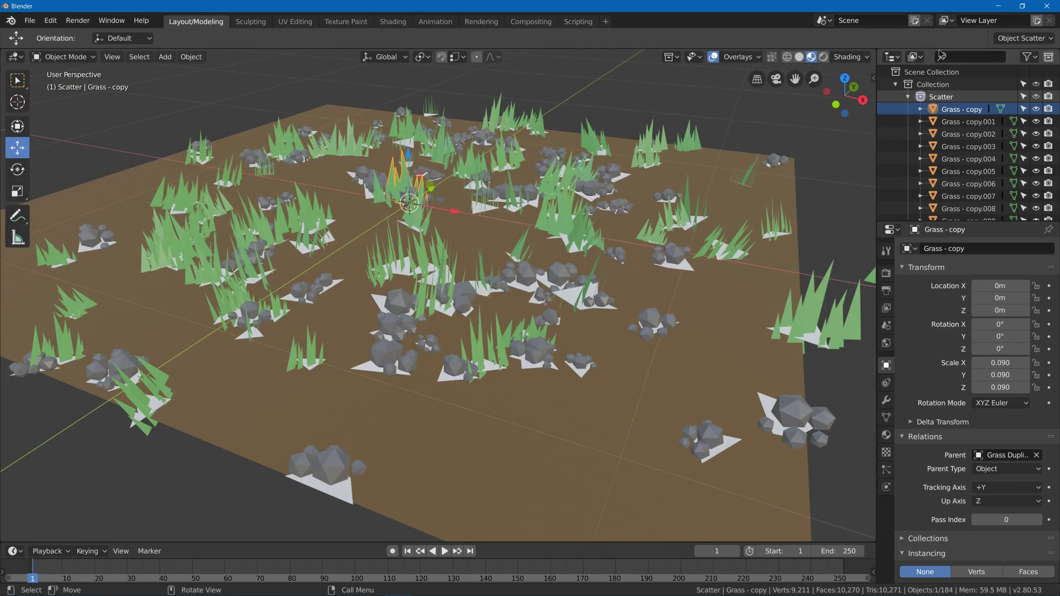
{"action": "left_click", "coordinate": [959, 56]}
{"action": "type", "text": "dup"}
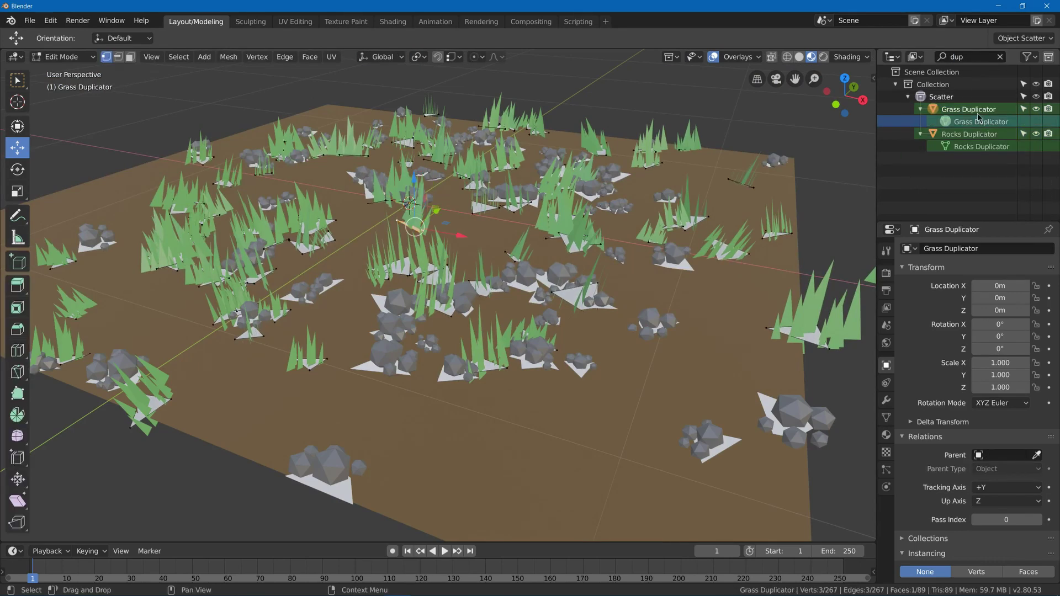
{"action": "left_click", "coordinate": [969, 109]}
{"action": "key", "text": "Delete"}
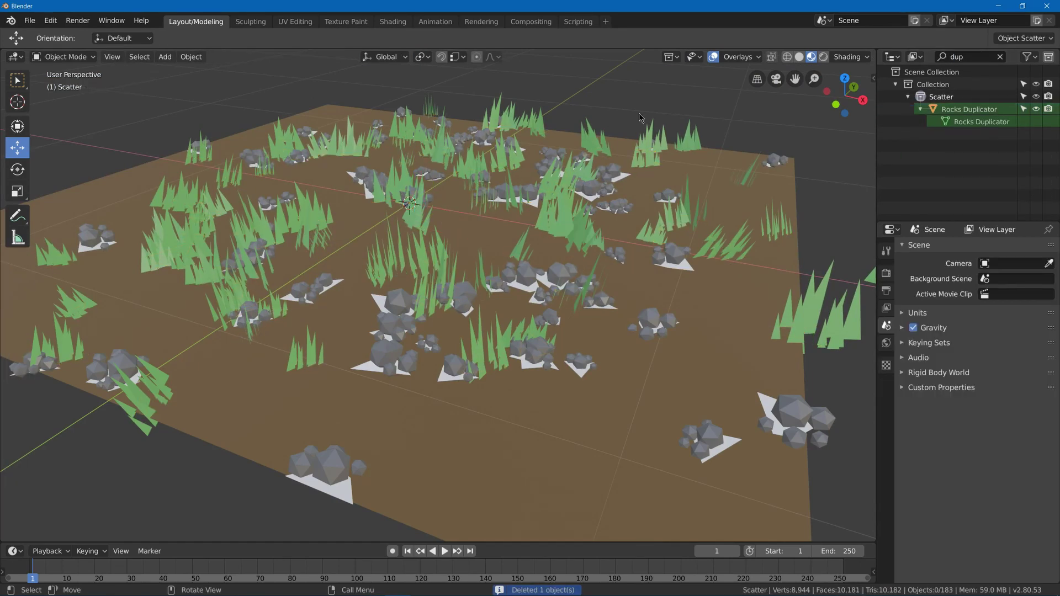
Make the Rocks Duplicator's duplicates real and delete the Rocks Duplicator object.
{"action": "left_click", "coordinate": [969, 109]}
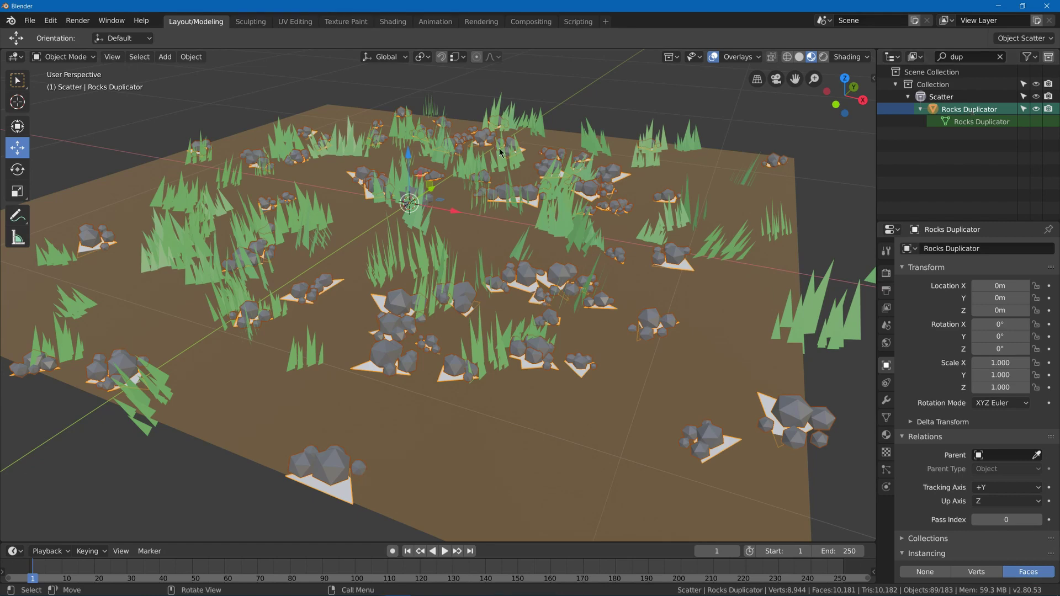
{"action": "key", "text": "ctrl+a"}
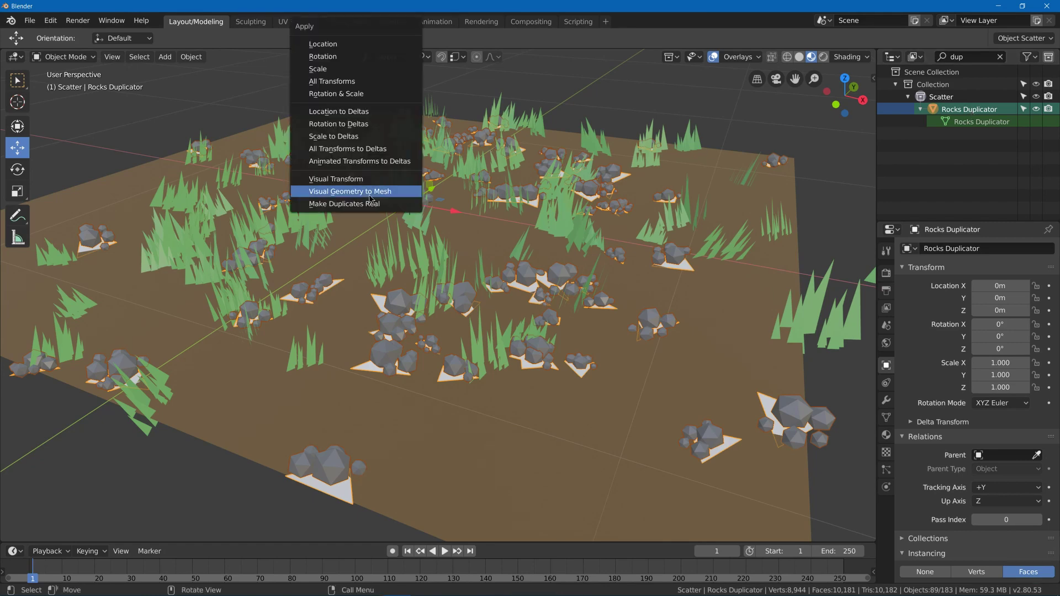
{"action": "left_click", "coordinate": [364, 191]}
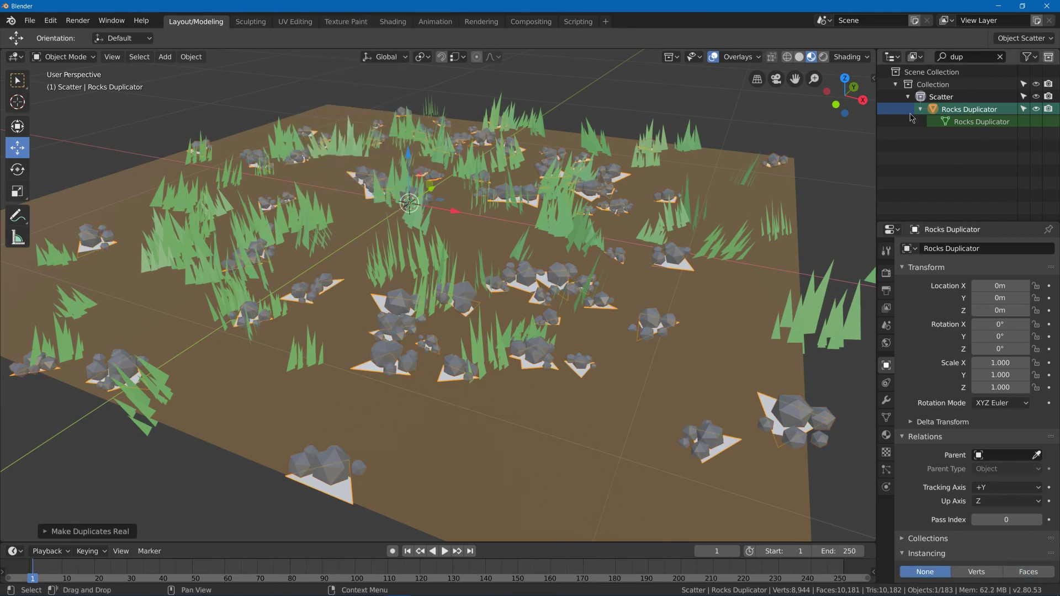
{"action": "key", "text": "Delete"}
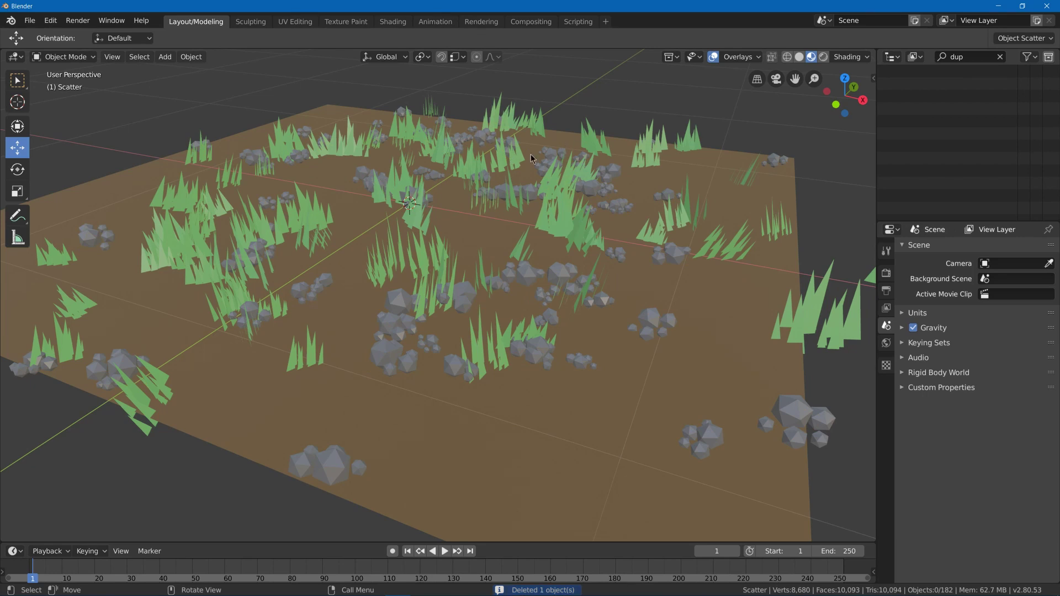